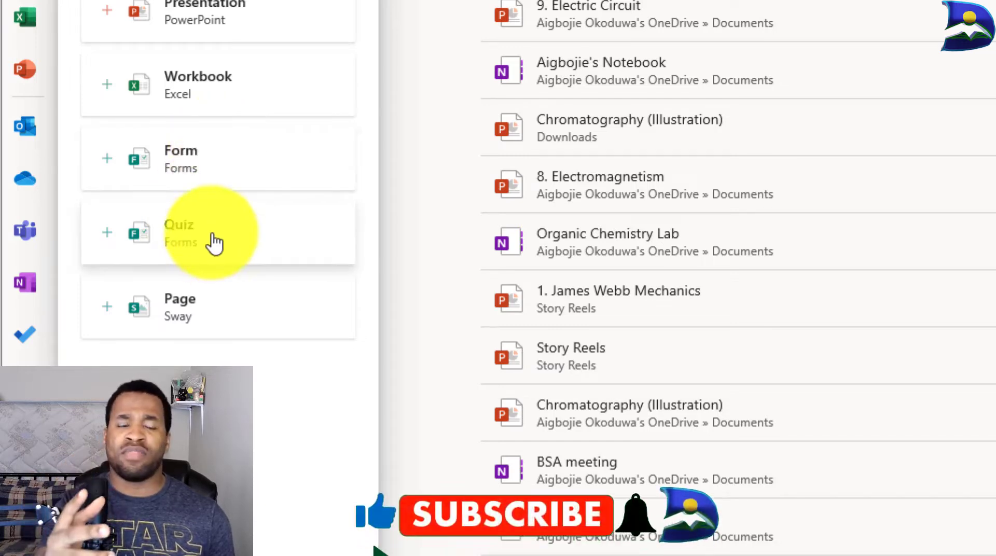
Create a new Forms quiz and enlarge its browser window to fill the screen.
left_click(183, 235)
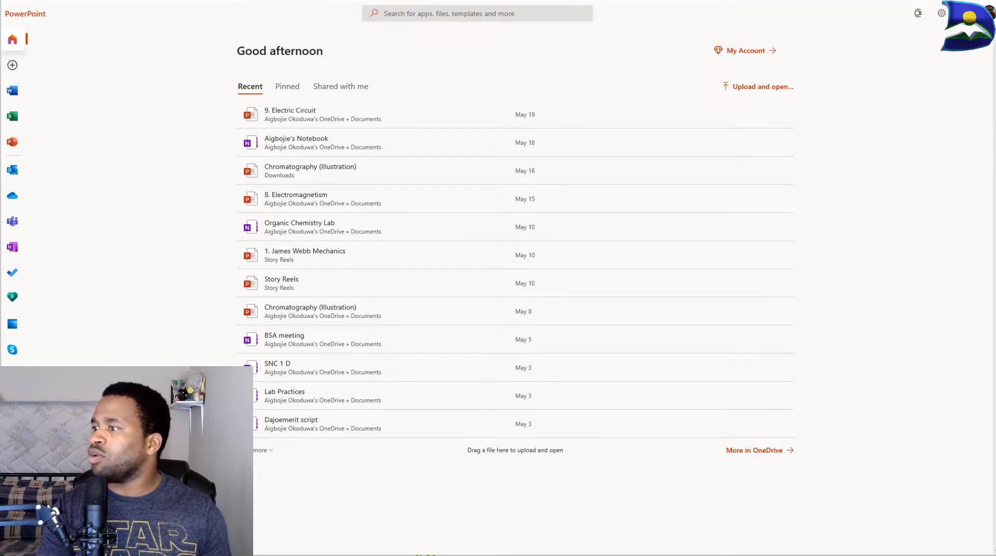
left_click_drag(995, 58, 168, 8)
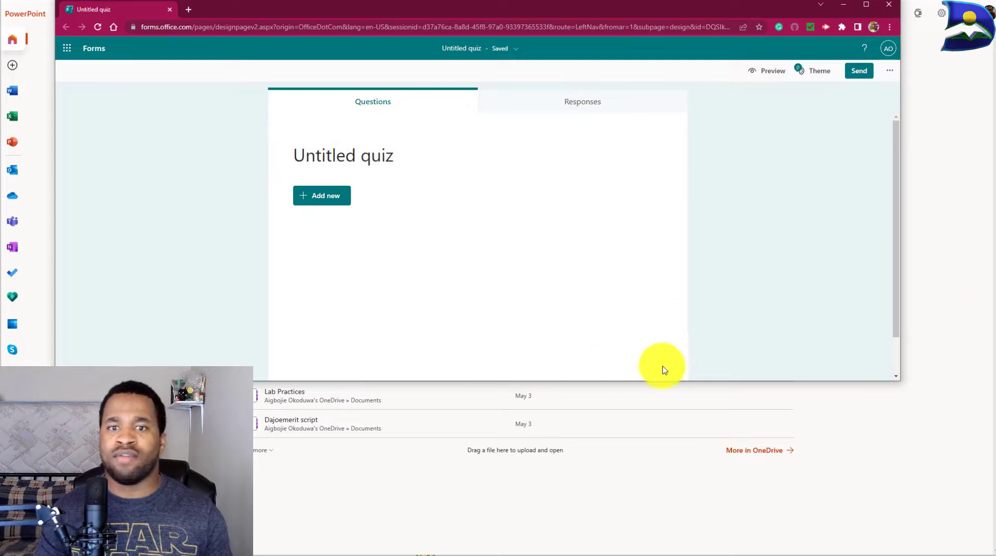
left_click_drag(616, 381, 633, 549)
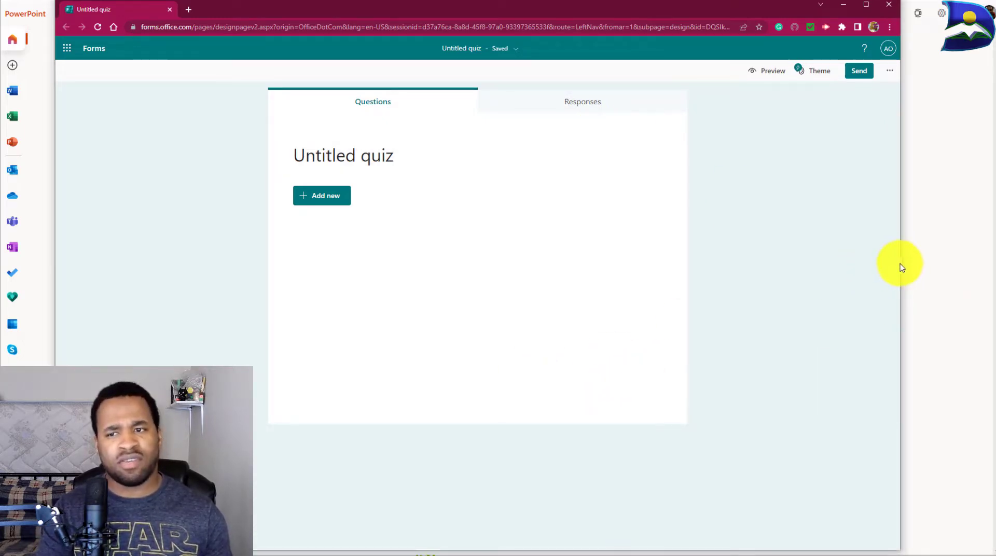
left_click_drag(901, 264, 995, 265)
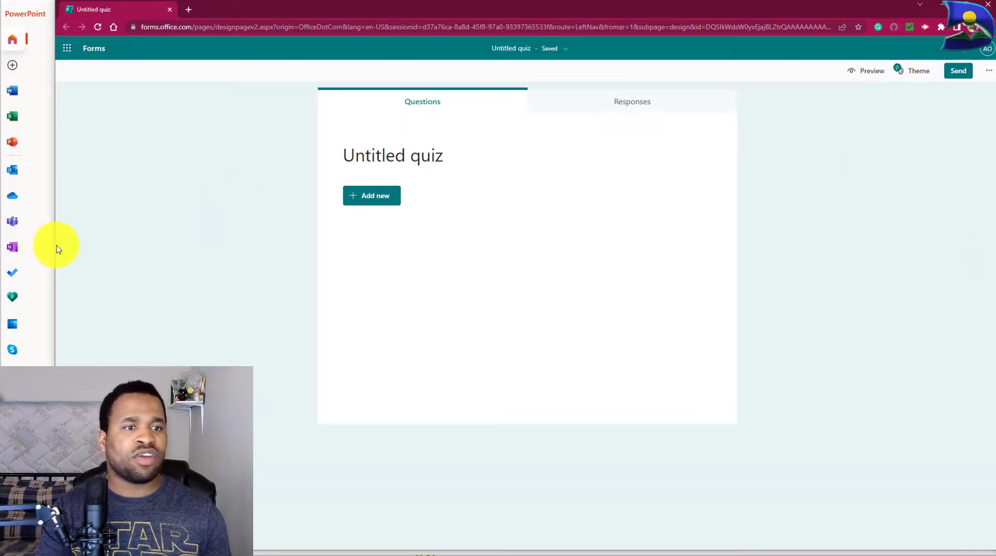
left_click_drag(55, 245, 2, 241)
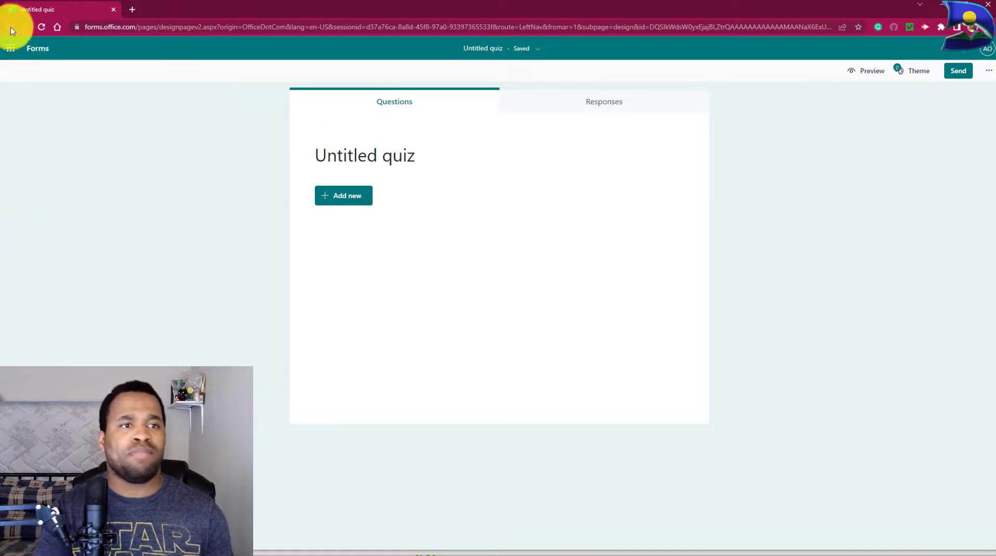
Go to the Forms home page and examine its template section, the full template selection and the pinned documents.
left_click(40, 49)
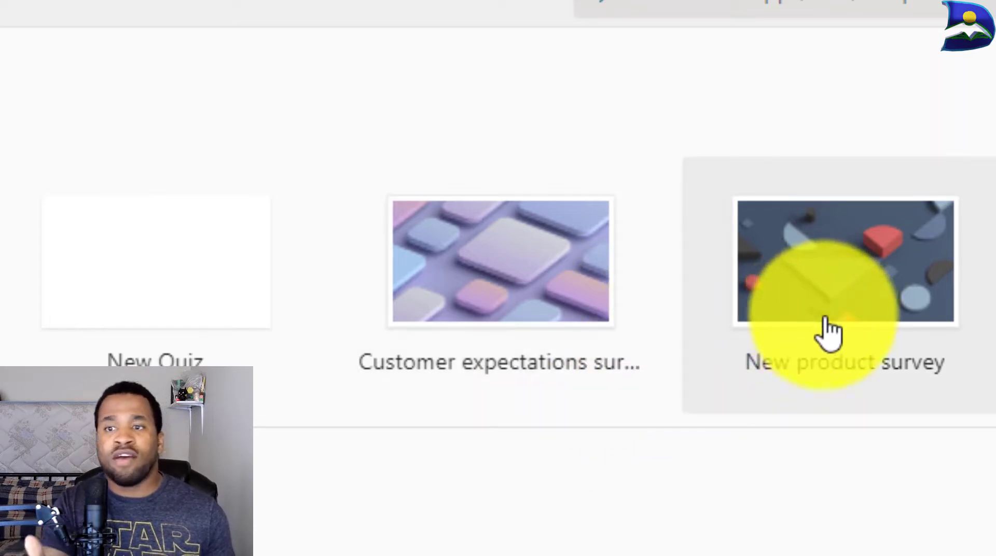
left_click(829, 332)
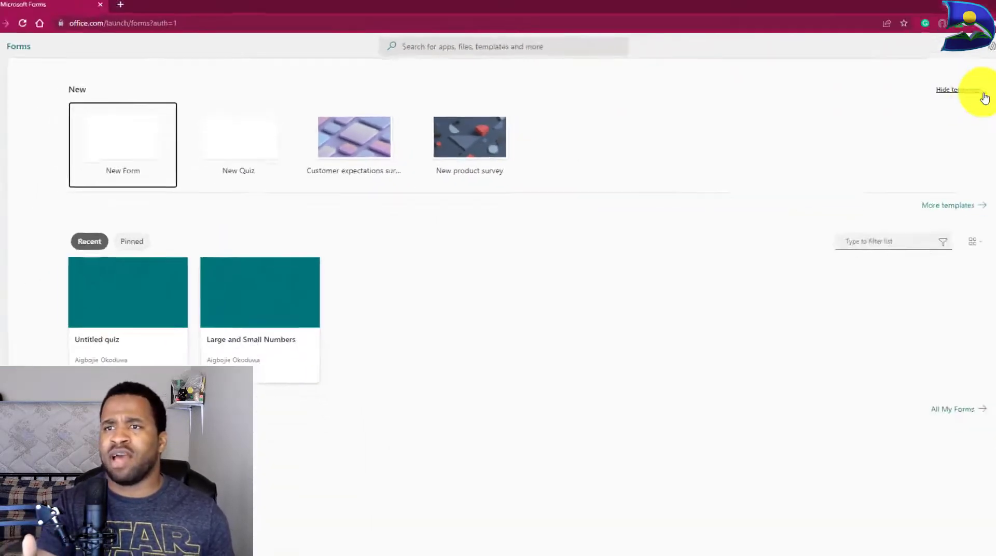
left_click(908, 89)
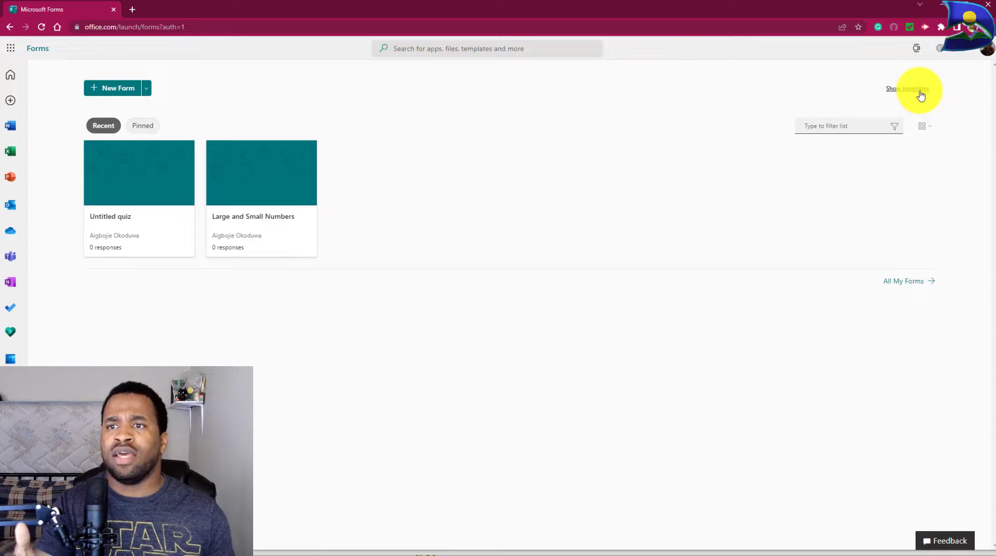
left_click(922, 96)
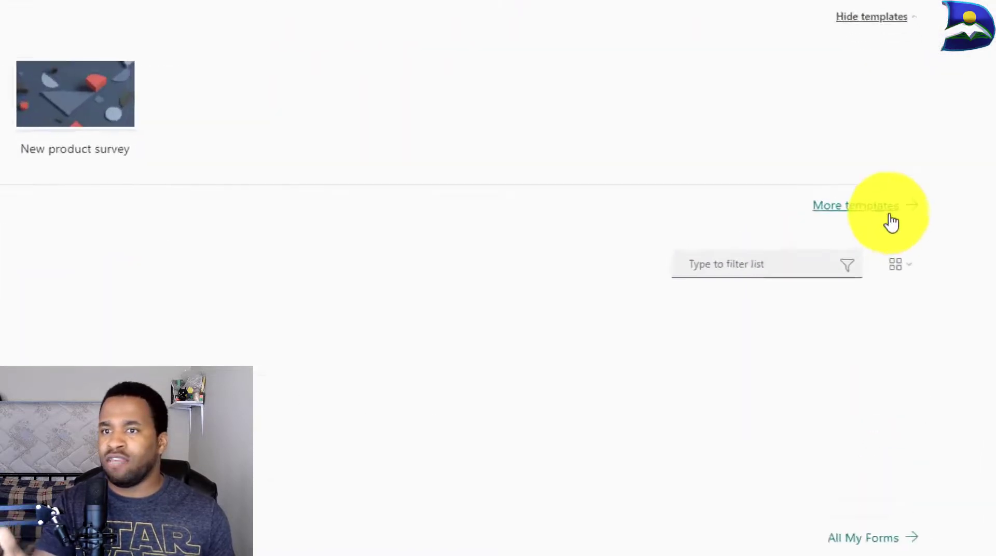
left_click(848, 220)
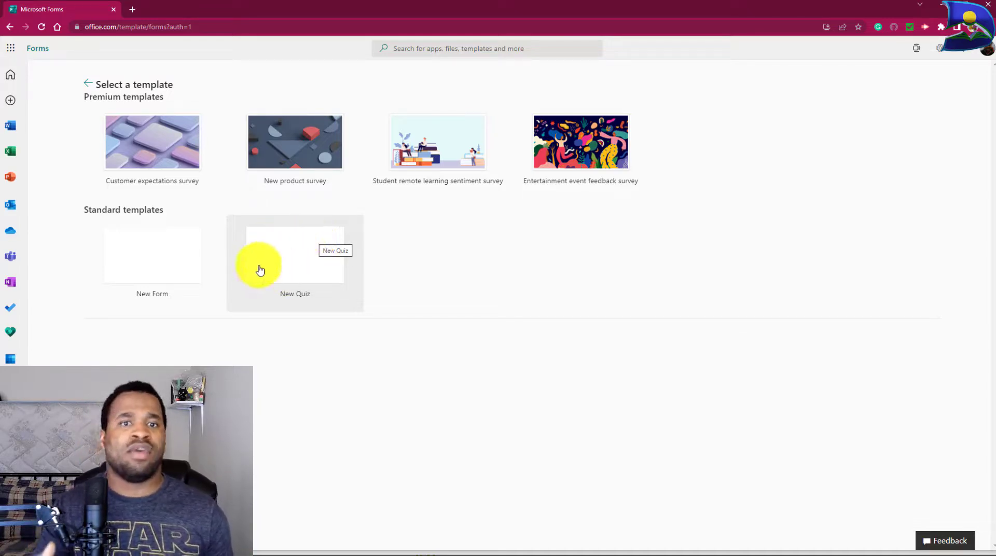
left_click(87, 85)
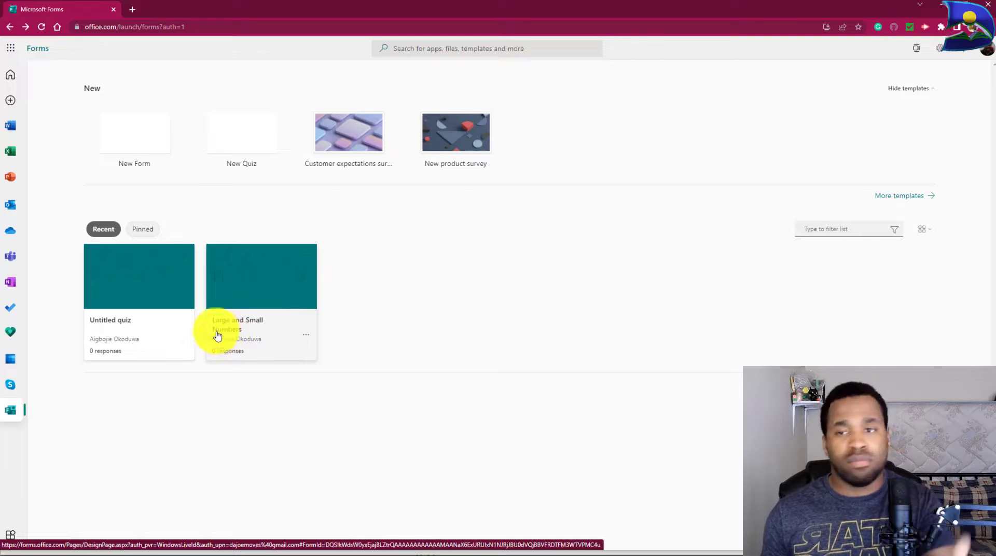
left_click(140, 229)
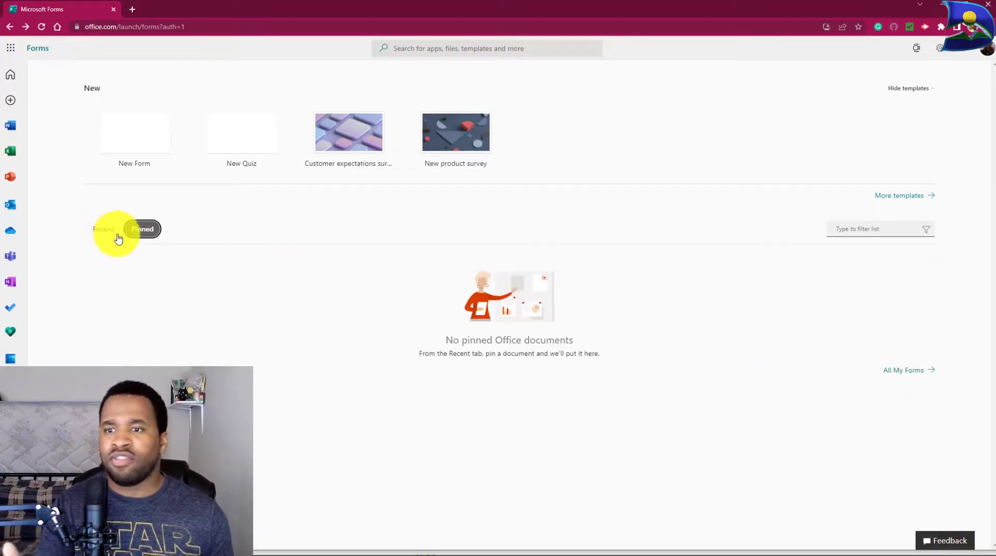
Open the full list of forms and create a new quiz from there.
left_click(908, 375)
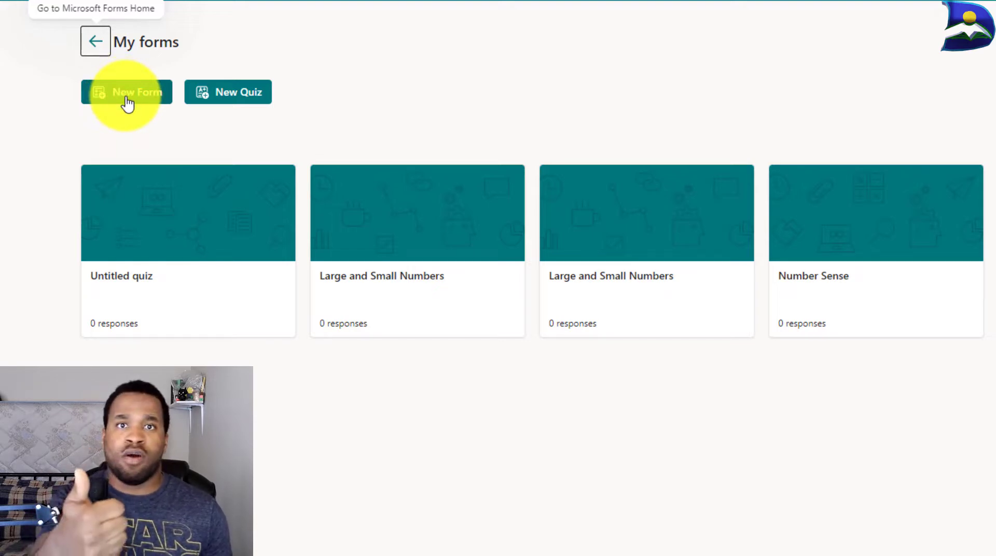
left_click(230, 94)
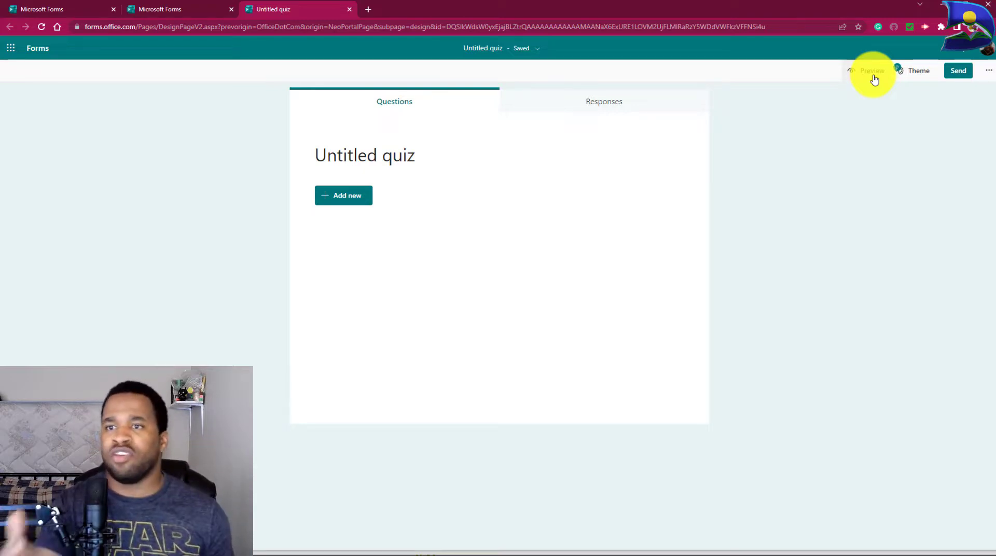
Try several photo, solid-color and illustrated themes on the quiz, and settle on the green science laboratory theme.
left_click(913, 74)
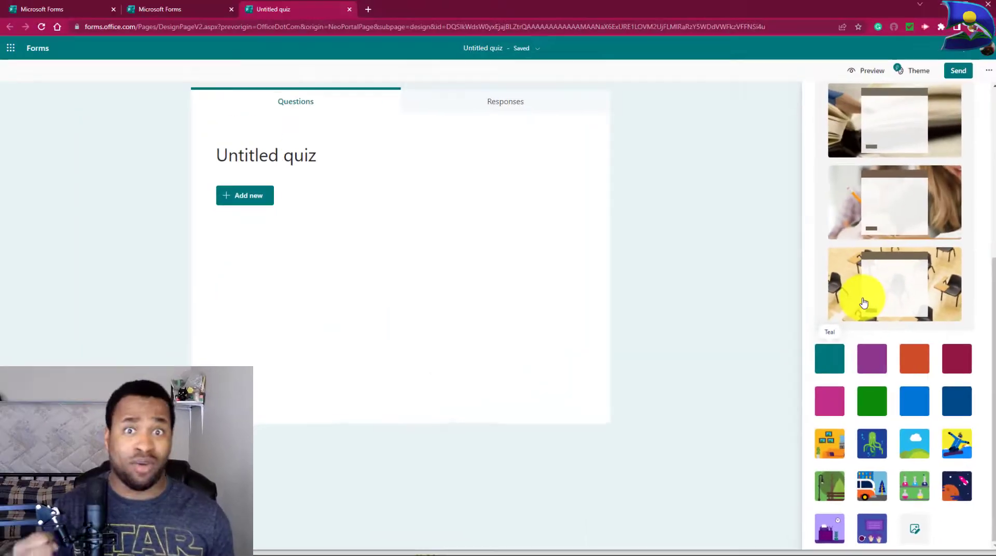
left_click(845, 298)
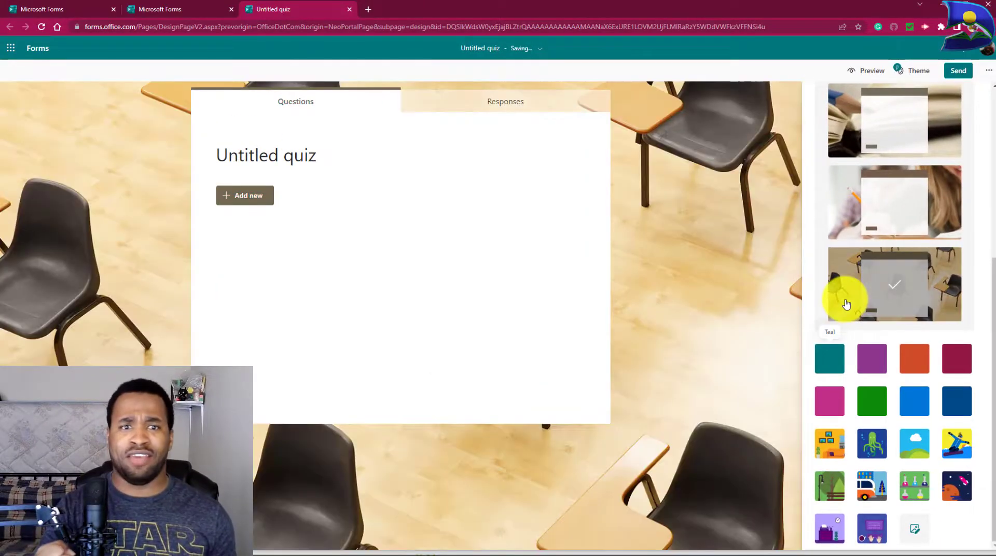
left_click(852, 213)
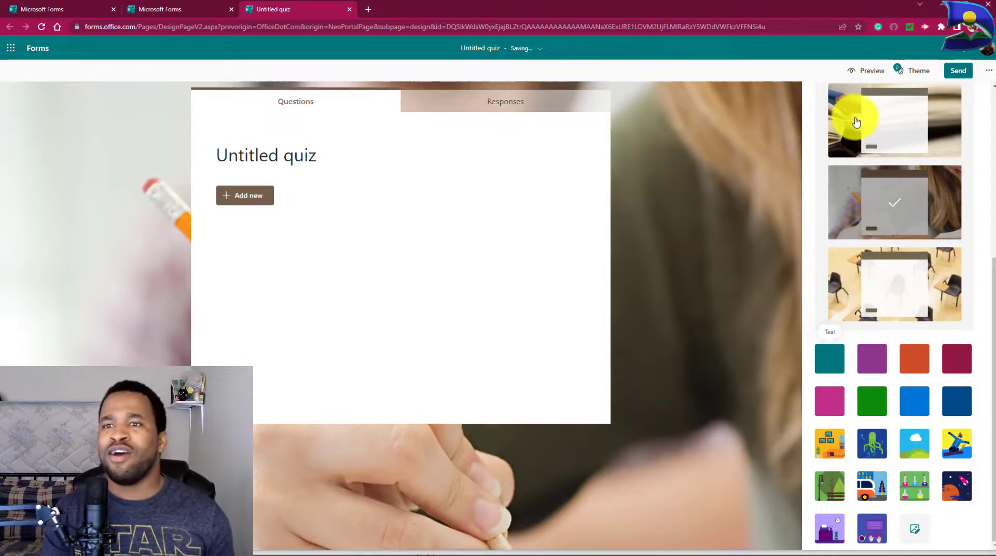
left_click(855, 122)
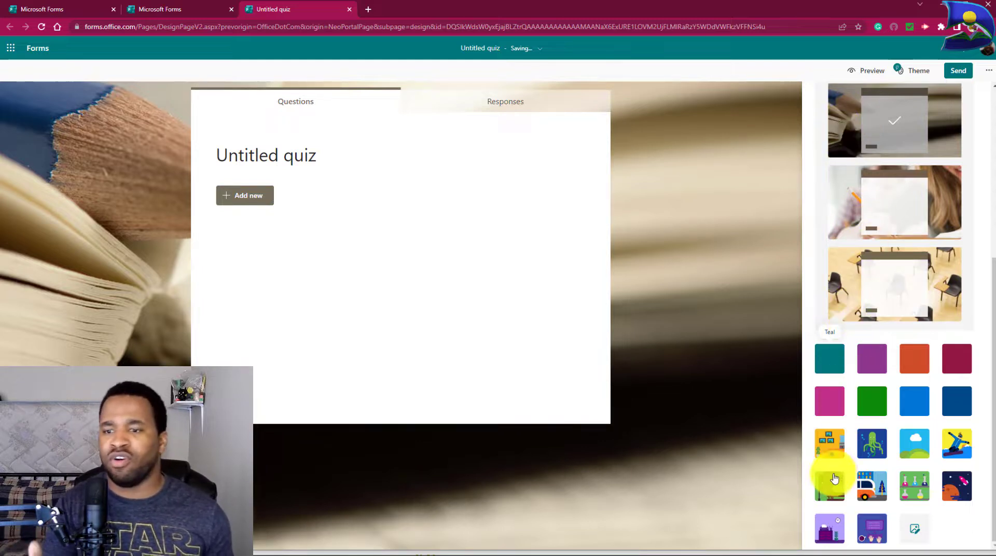
left_click(826, 361)
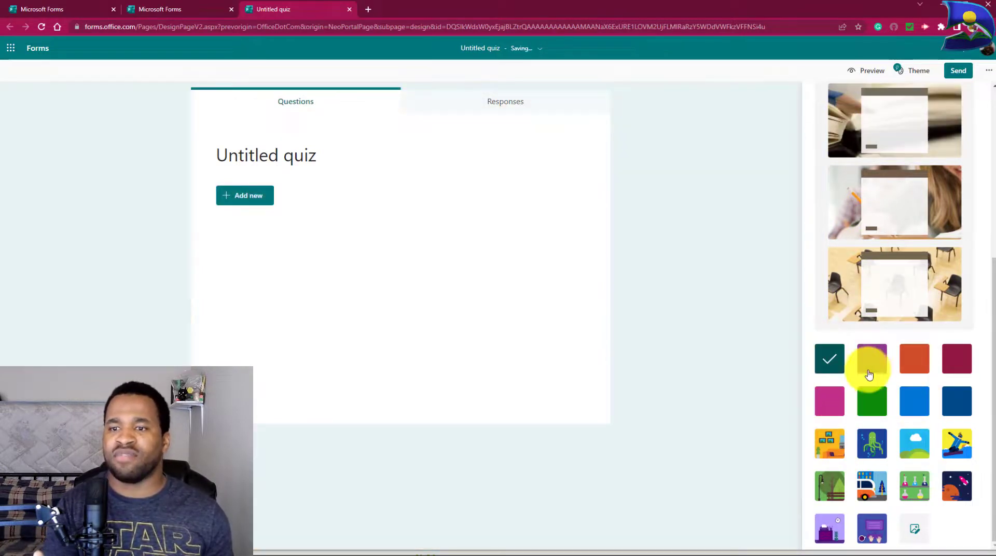
left_click(875, 411)
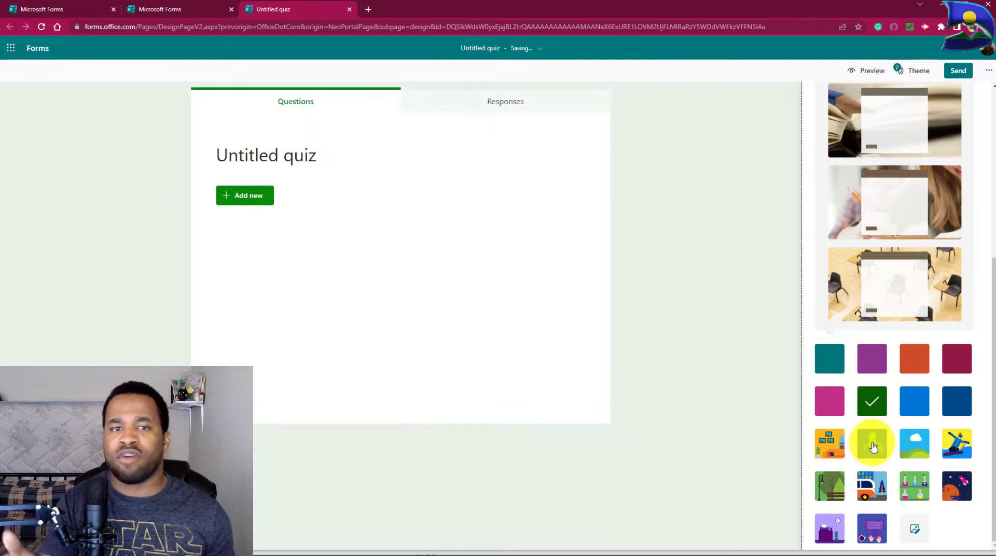
left_click(874, 448)
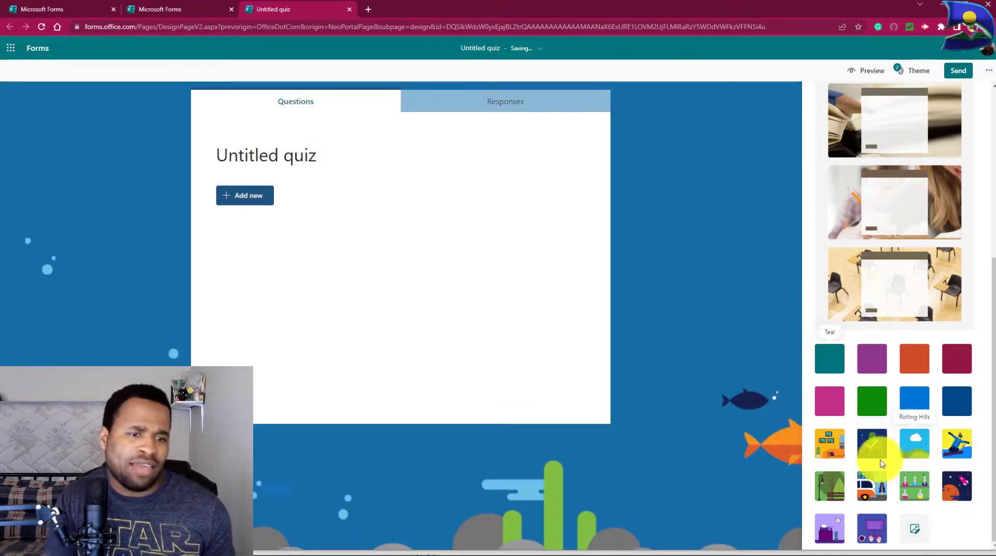
left_click(958, 489)
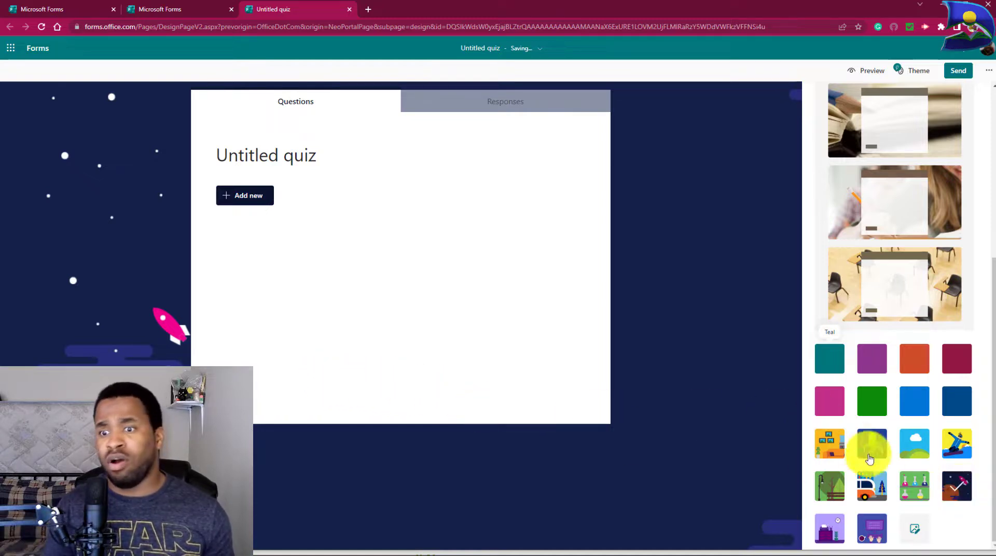
left_click(913, 485)
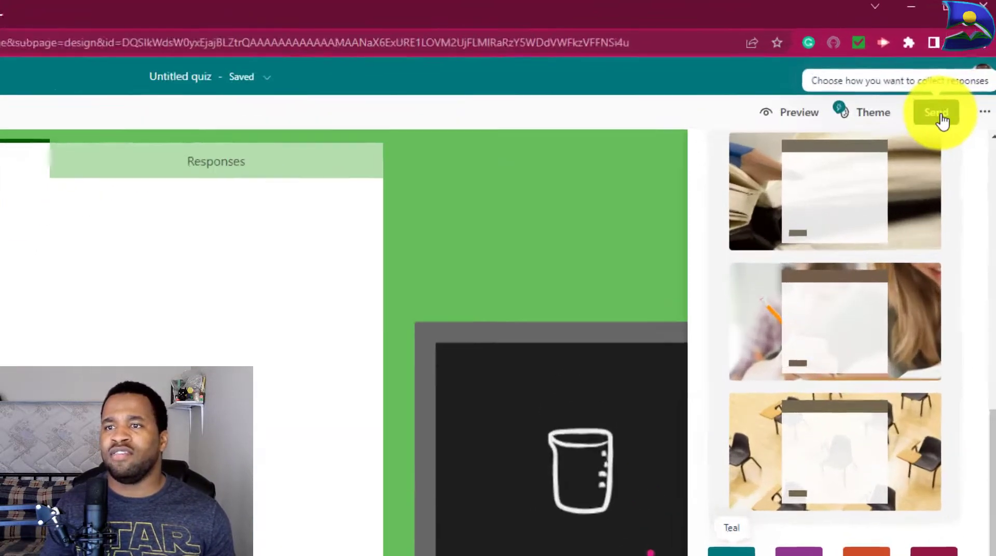
Open the options for sending the quiz and collecting responses, and copy the response link.
left_click(963, 74)
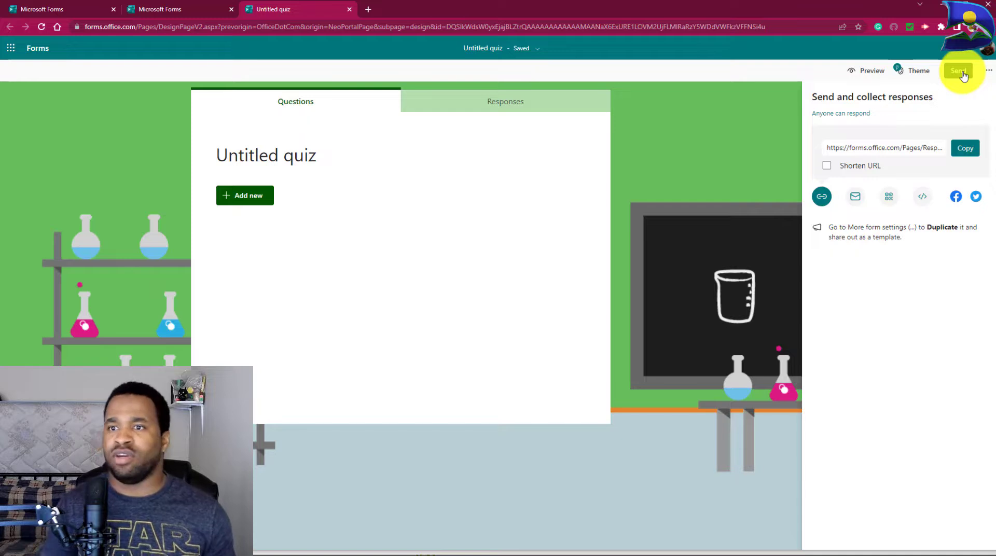
left_click(973, 155)
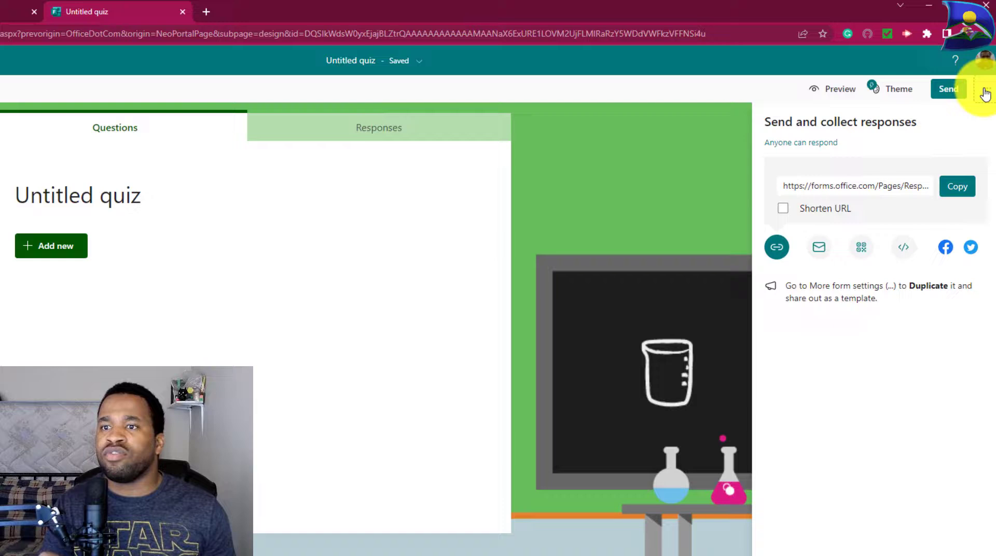
In the quiz settings, enable a start date of 2022-05-30 at 5:00 PM and an end date of 2022-05-30 at 5:15 PM.
left_click(988, 74)
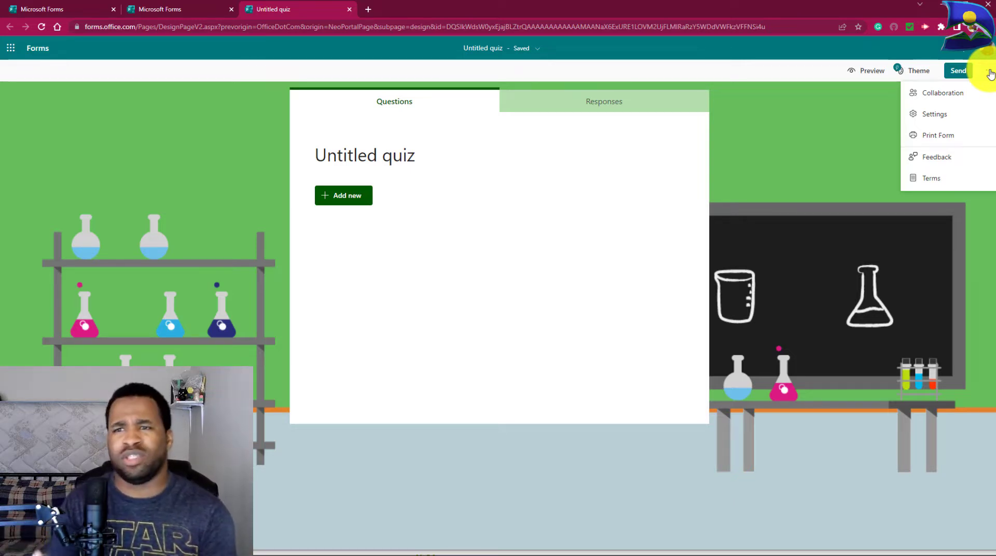
left_click(962, 117)
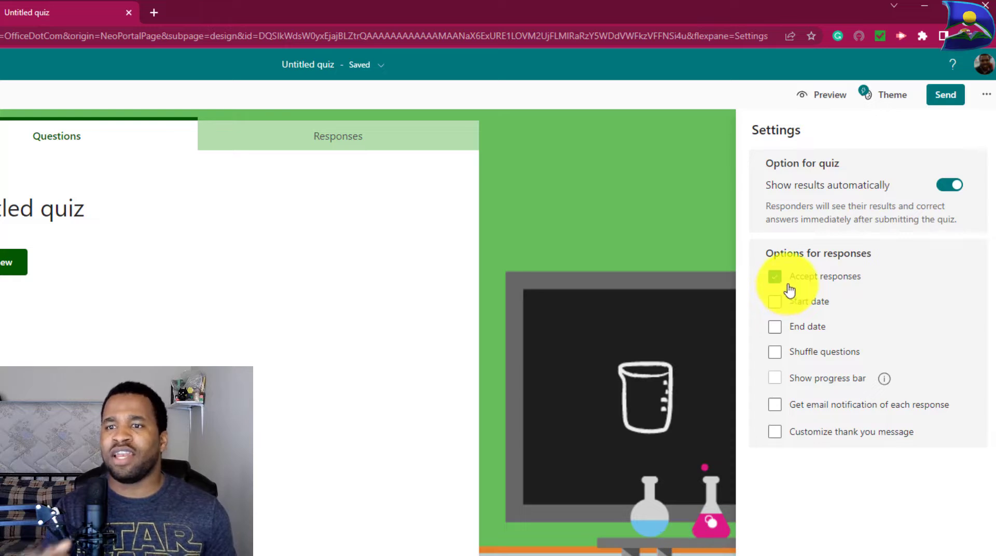
left_click(776, 304)
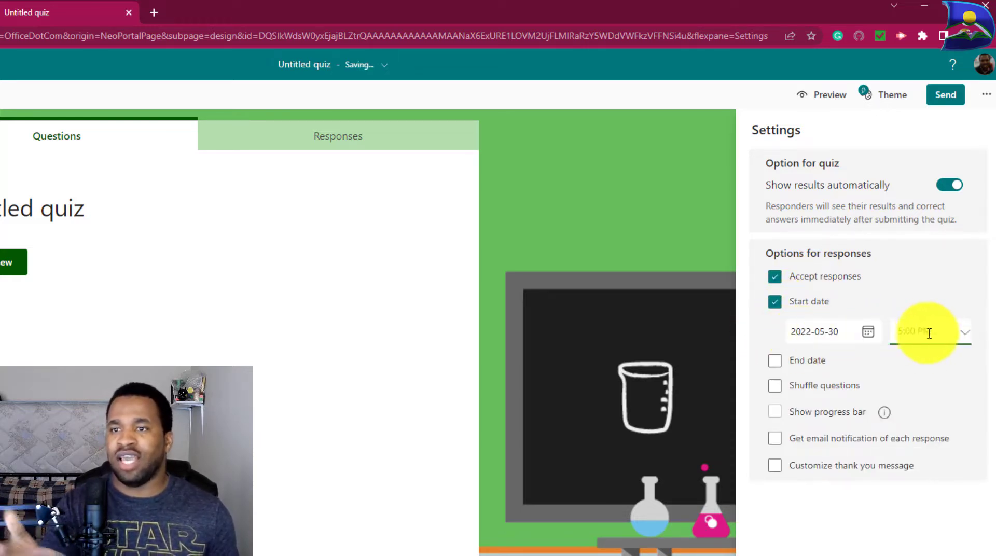
left_click(776, 363)
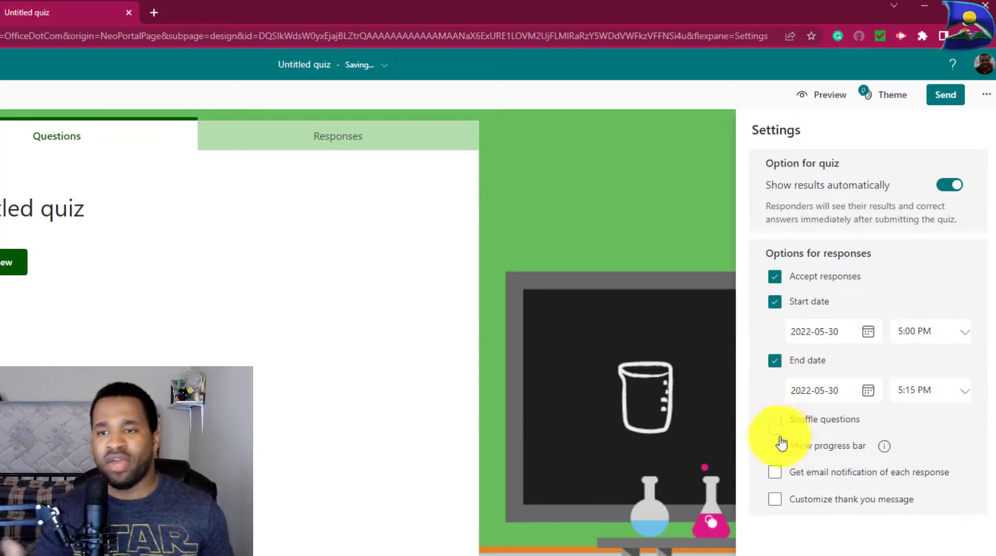
Enable question shuffling, try the Lock questions option, and set shuffling to All questions.
left_click(775, 422)
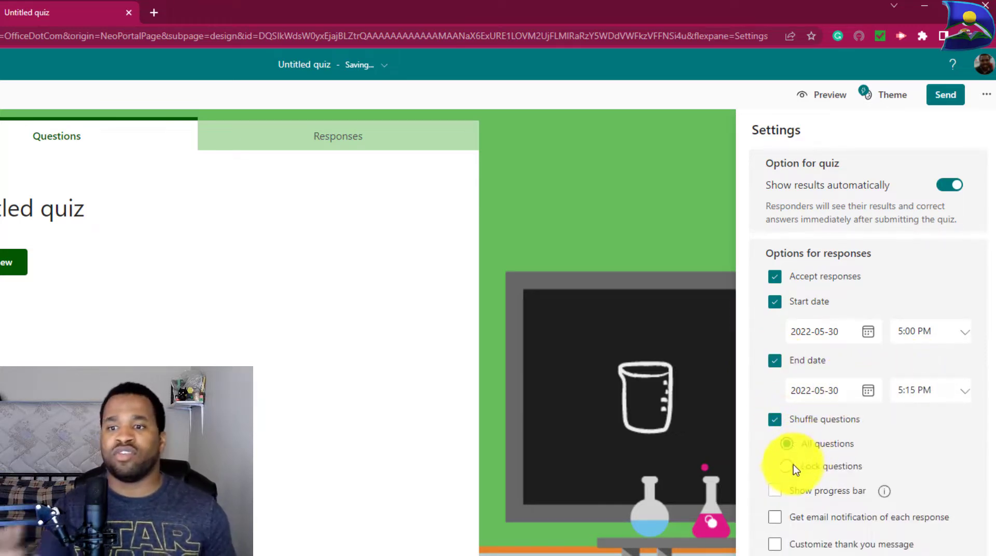
left_click(787, 466)
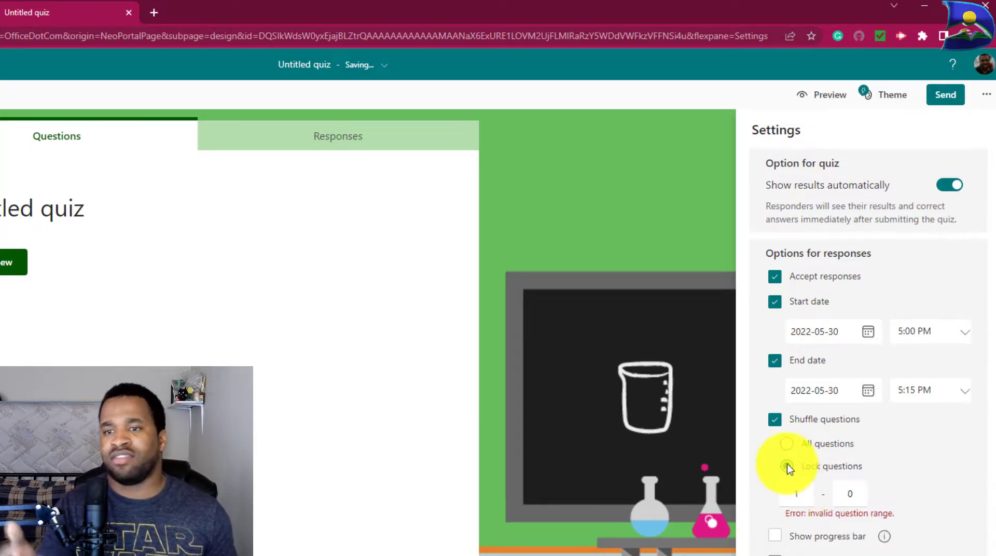
left_click(786, 444)
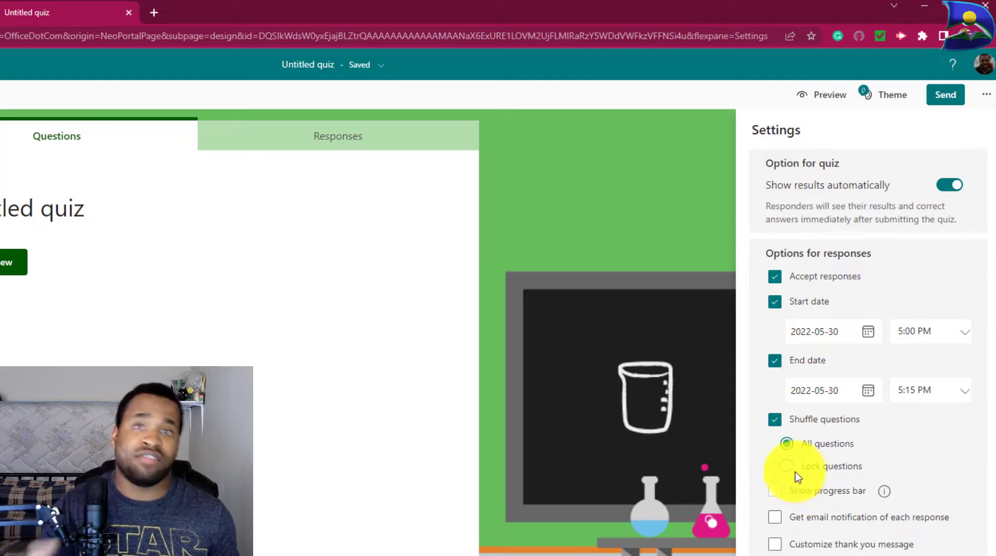
Enable email notification of each response and a custom thank-you message reading "Thanks for filling this quiz. Your result will be sent to you soon".
left_click(776, 524)
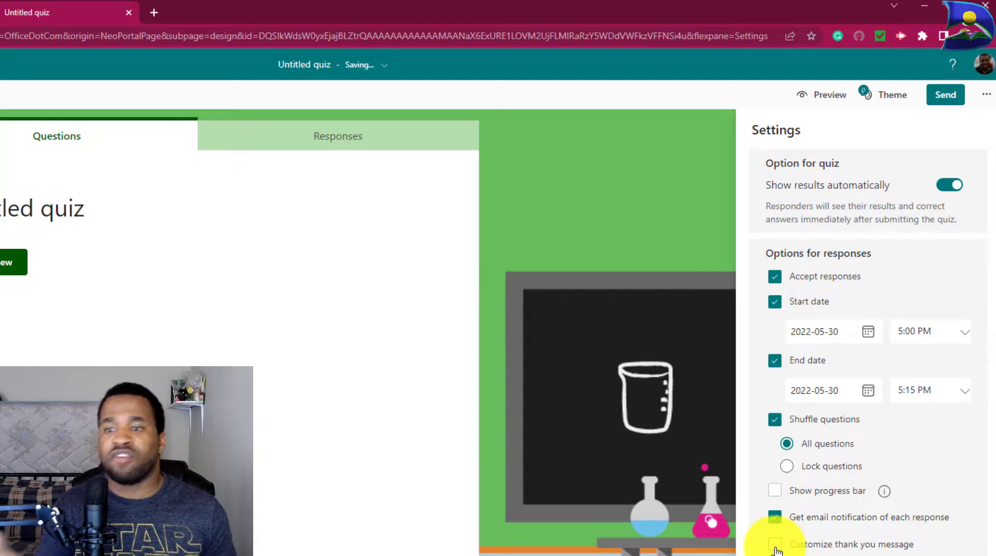
left_click(776, 545)
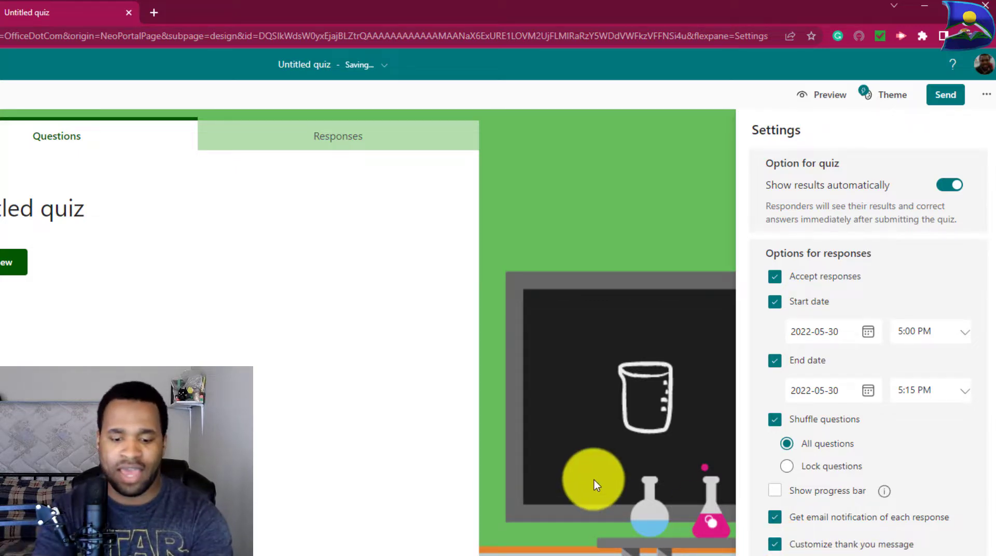
type("Thanks for")
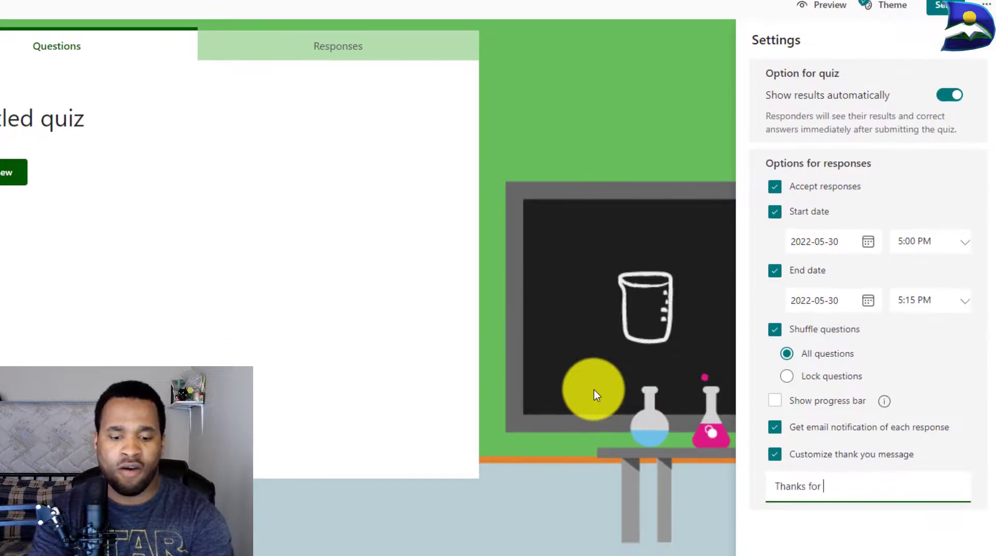
type(" filling")
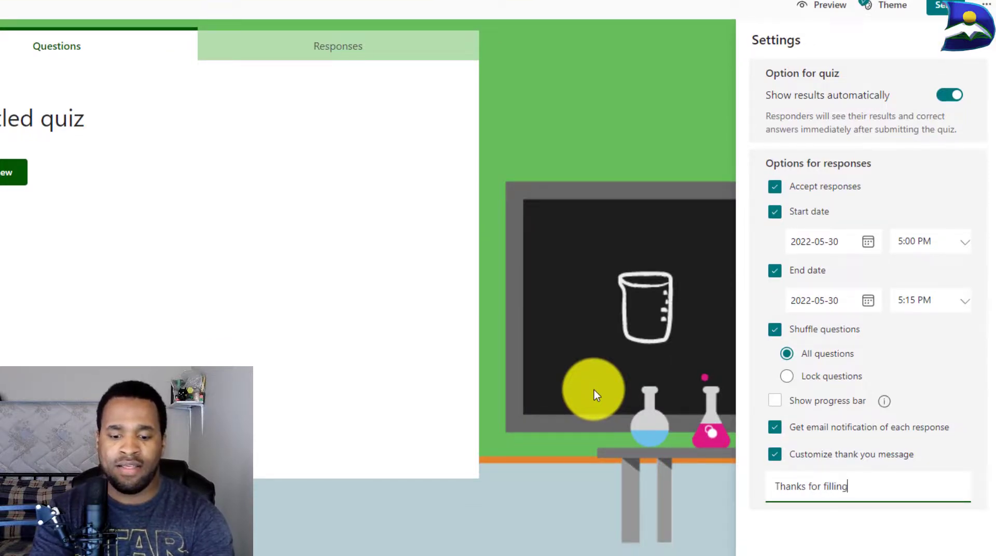
type(" this")
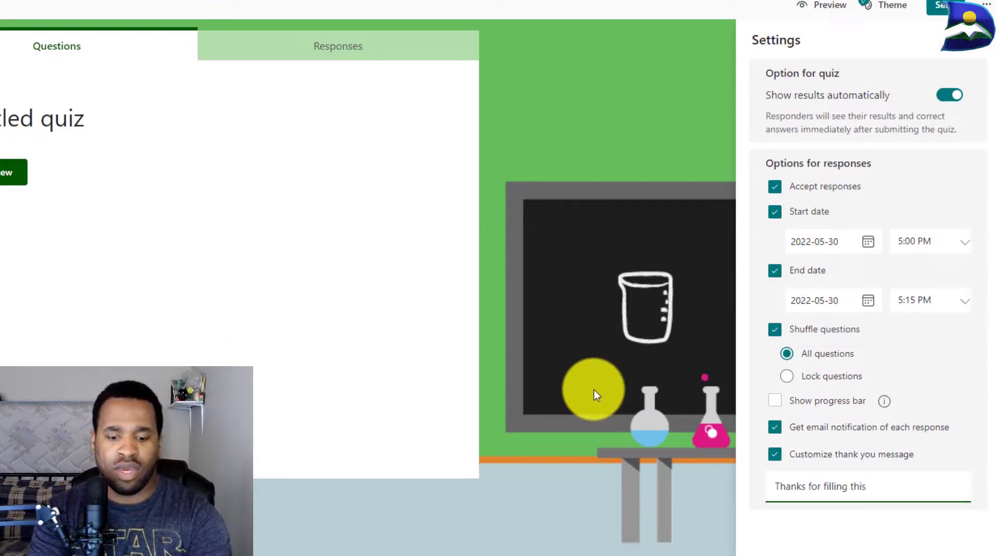
type(" quiz")
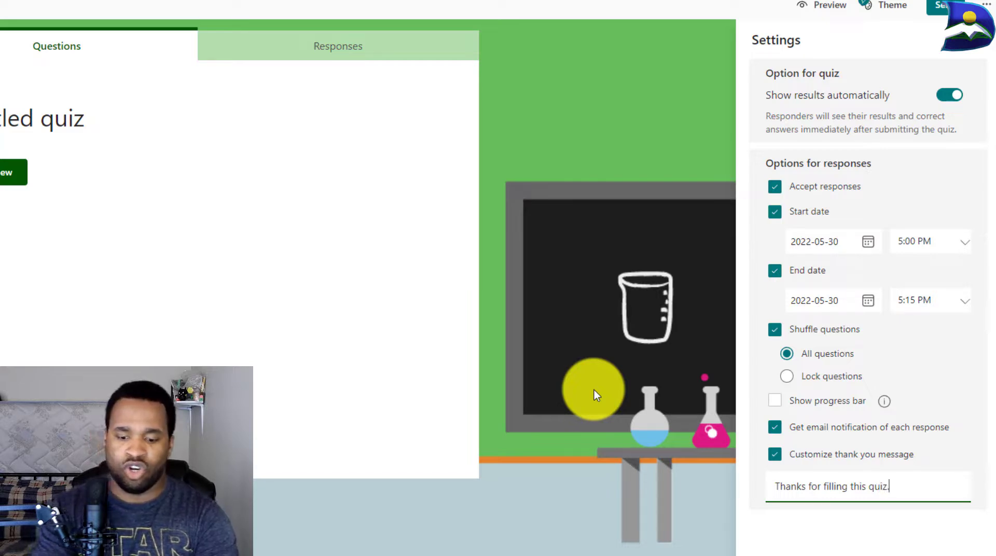
type(". Your")
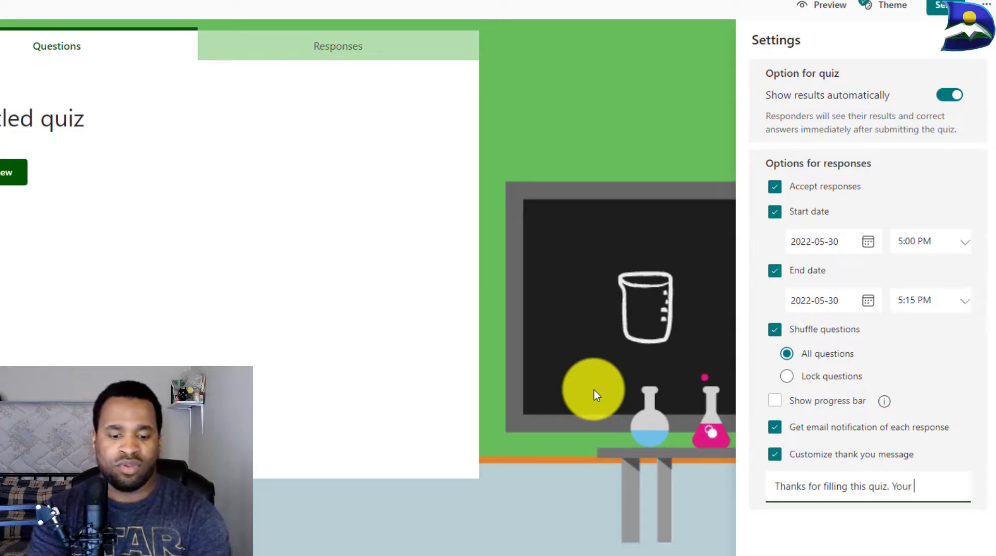
type(" result")
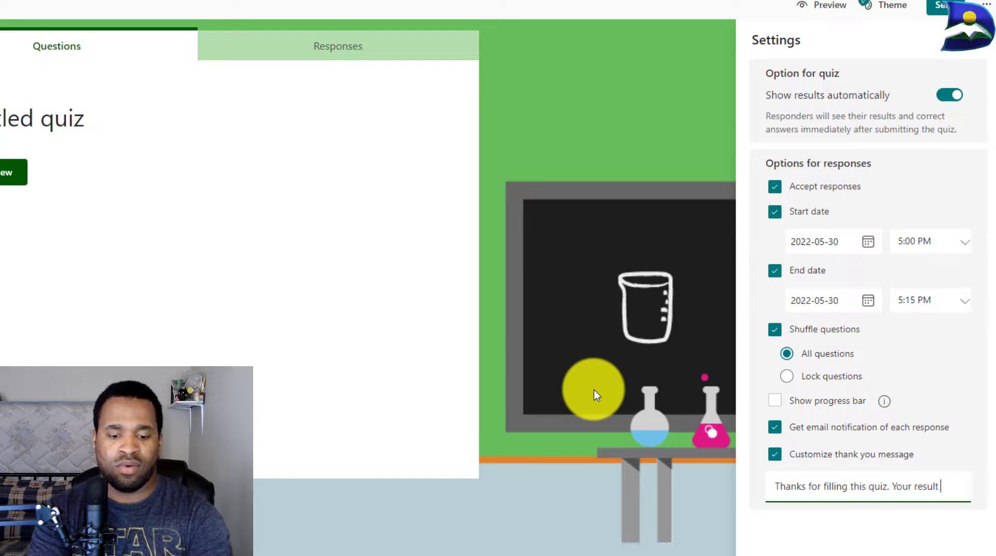
type(" will be")
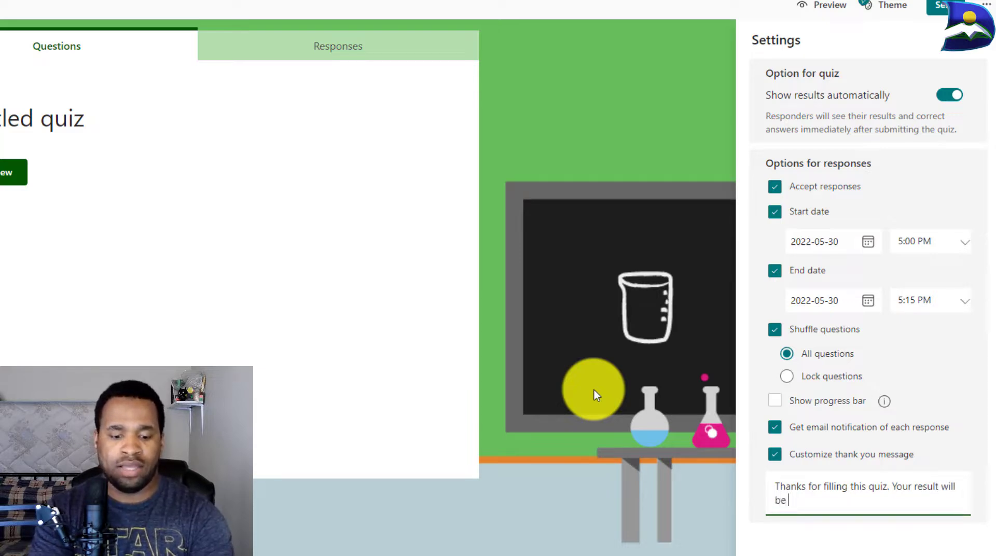
type(" sten")
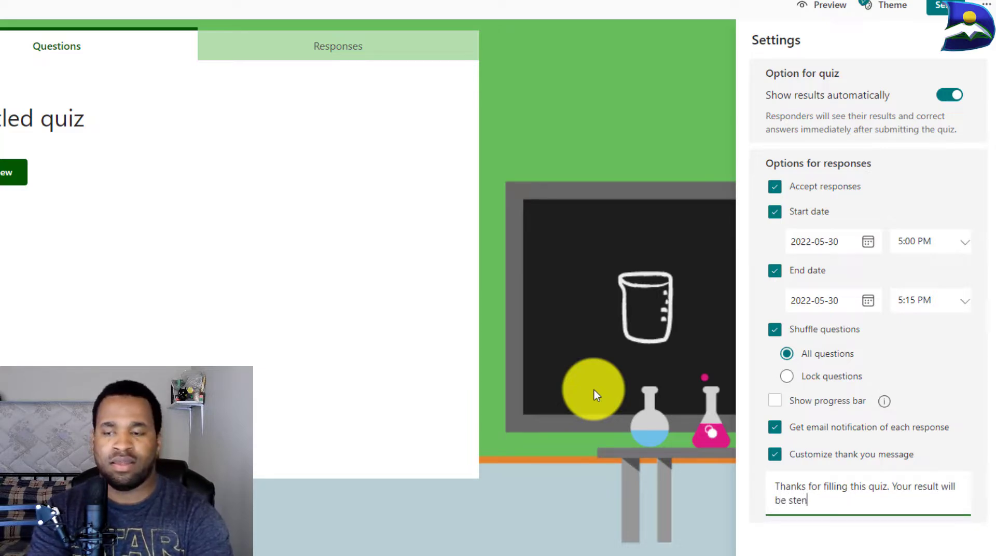
key("BackSpace")
key("BackSpace")
key("BackSpace")
type("ent")
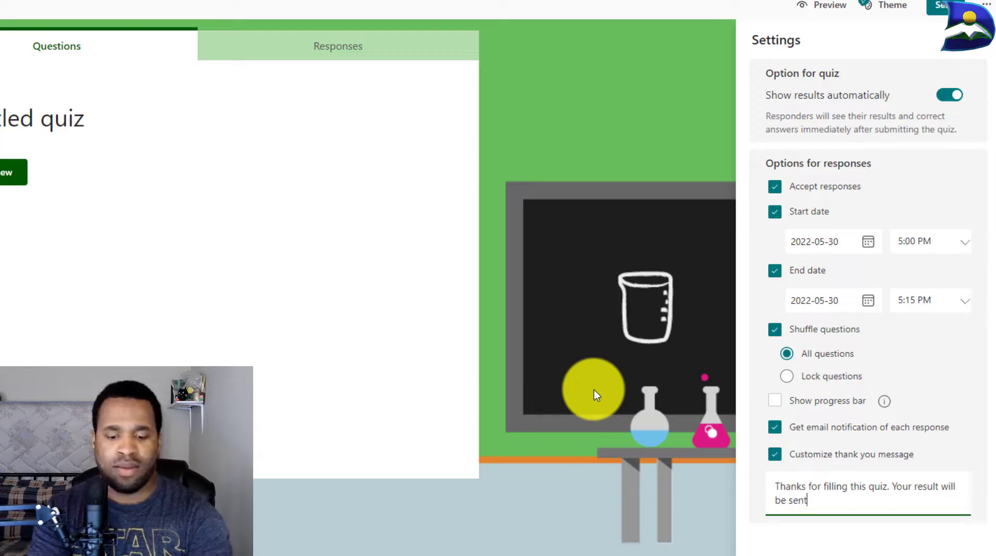
type(" to yo")
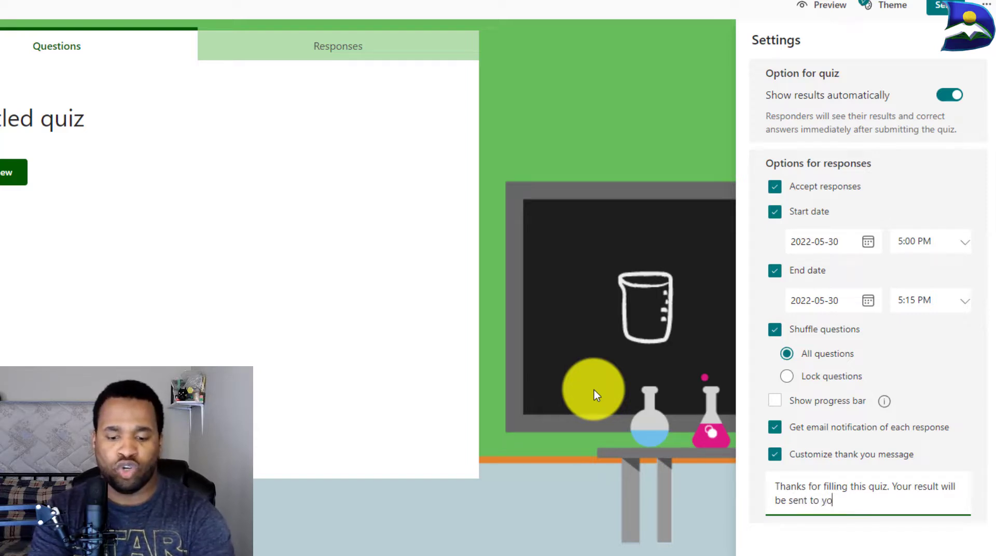
type("u soon")
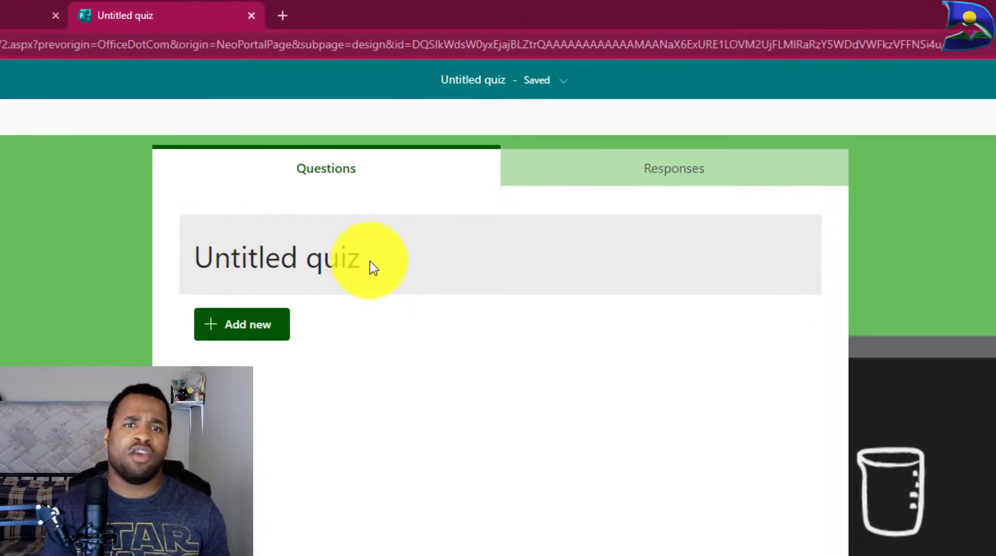
Title the quiz "Matter" and describe it as "This quiz address concept about Matter. Please, answer all question and it submit once done".
left_click(370, 262)
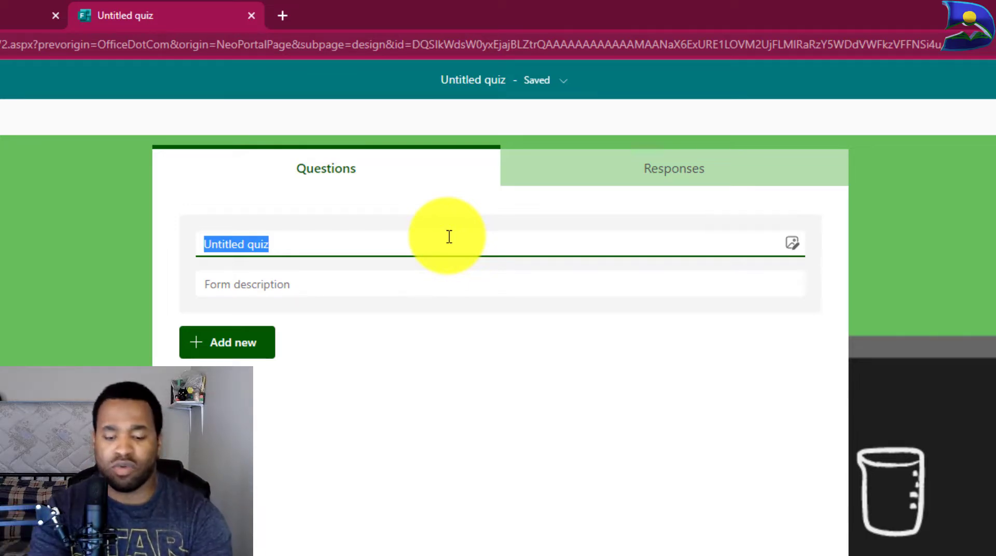
type("Matter")
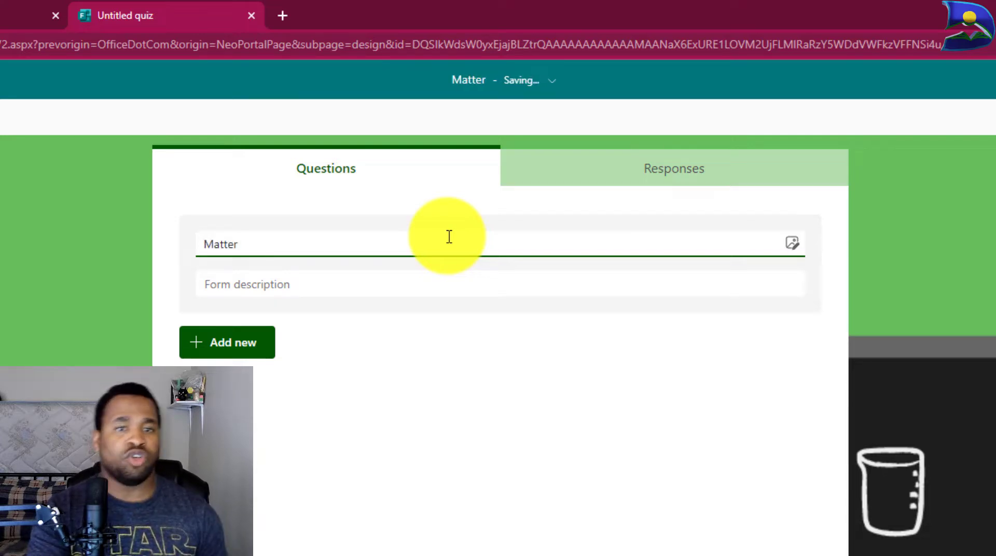
left_click(335, 287)
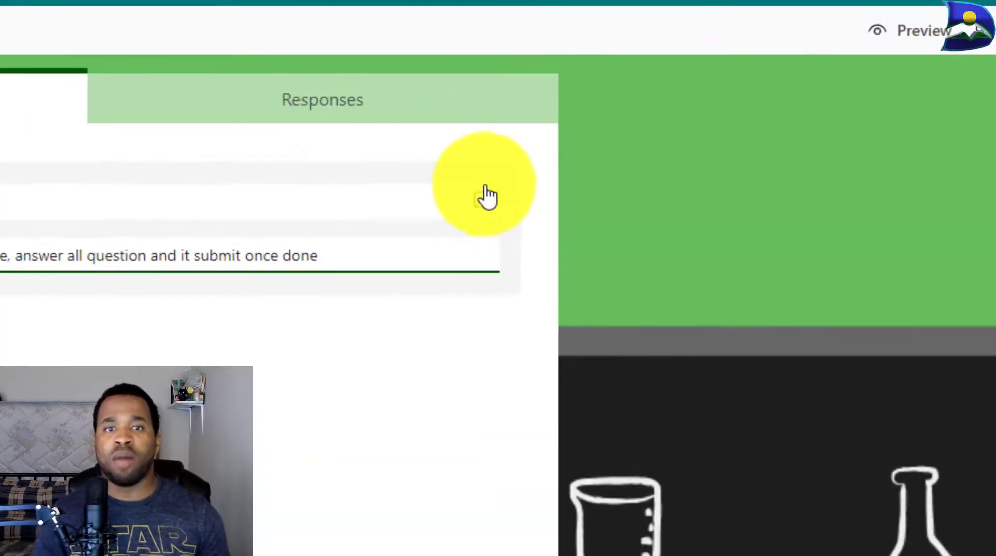
Search Bing images for "Matter" and add the blue atom picture to the quiz header.
left_click(638, 159)
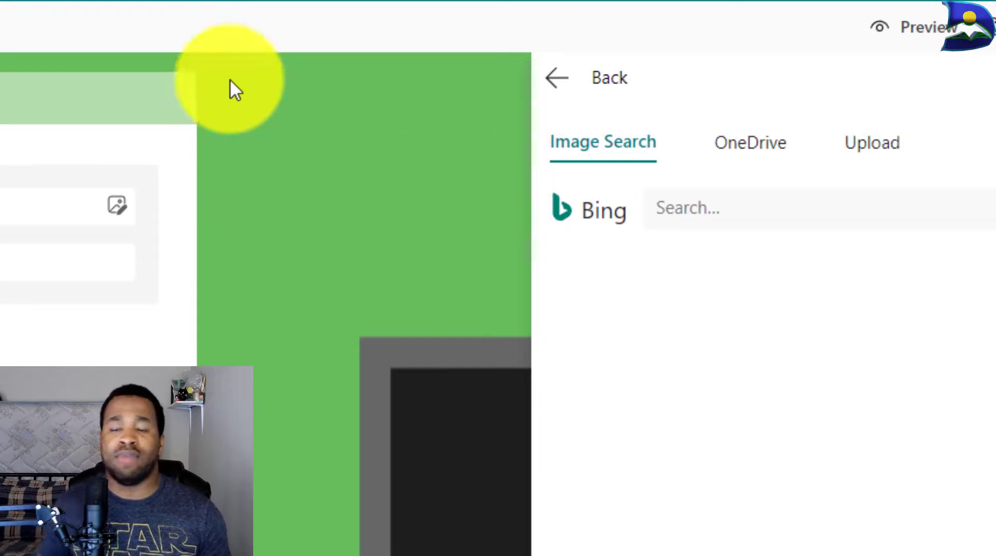
left_click(21, 207)
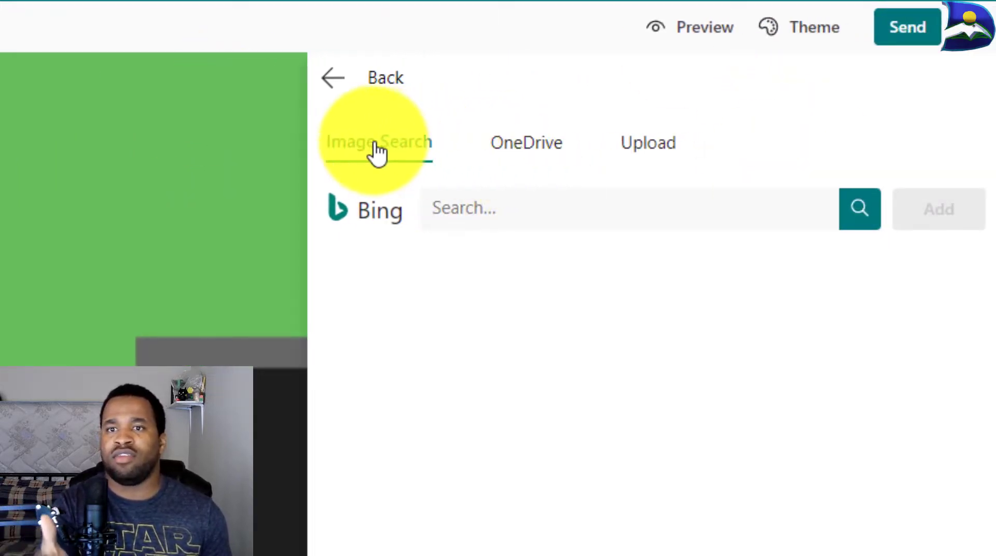
left_click(456, 218)
left_click(378, 152)
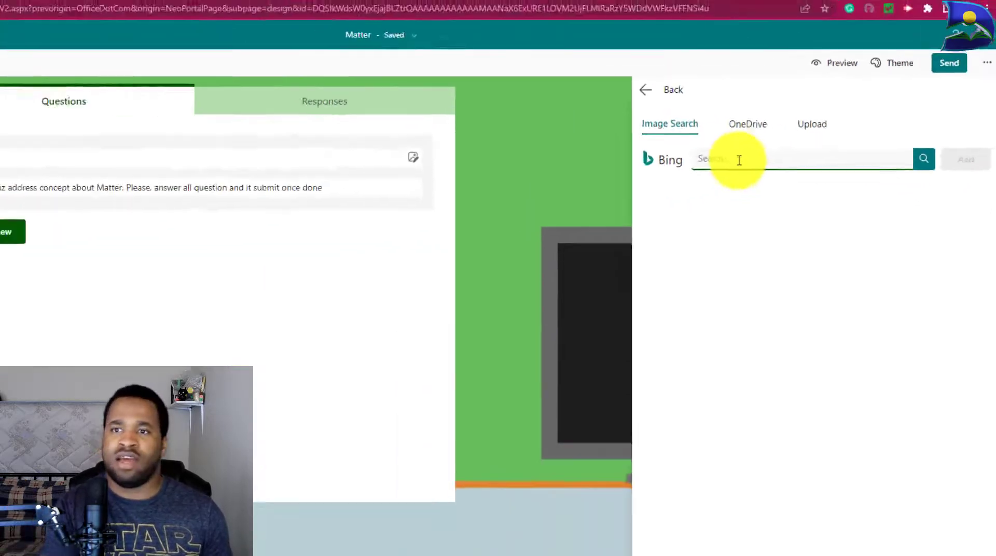
left_click(510, 207)
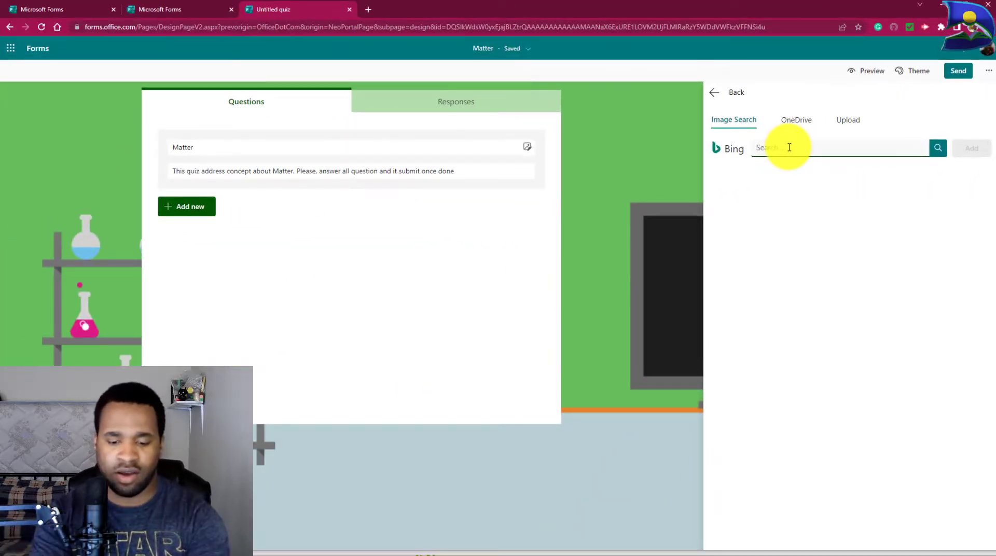
type("M")
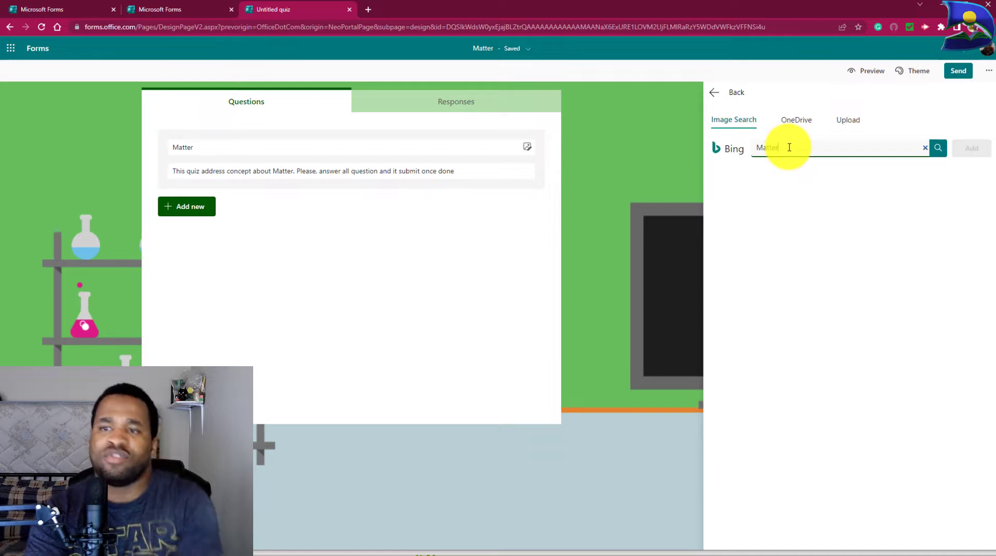
type("atter")
key("Return")
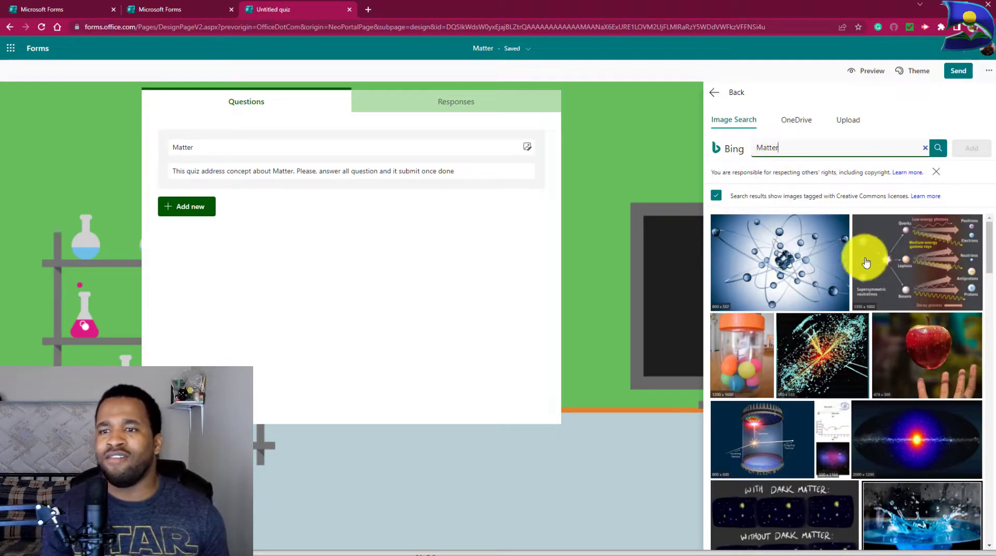
left_click(771, 260)
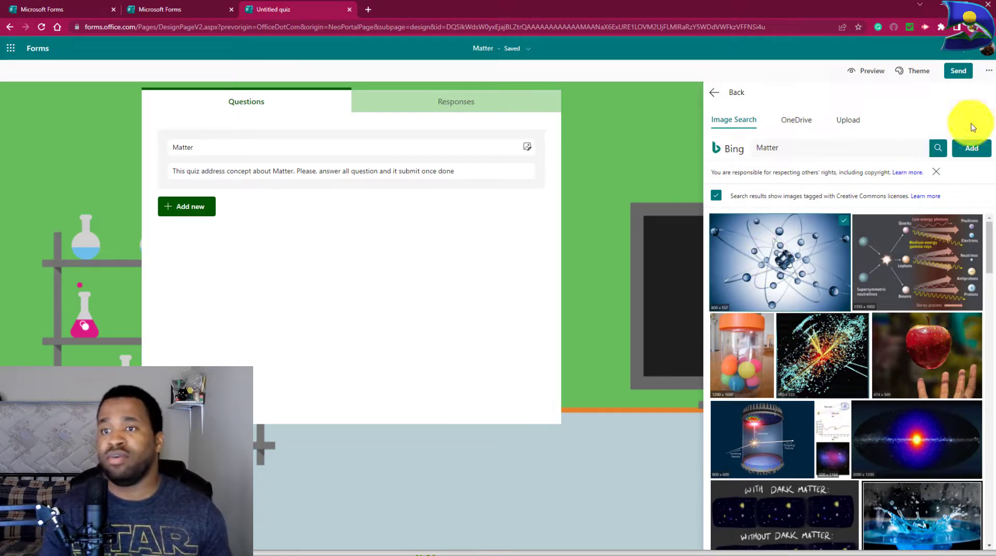
left_click(969, 149)
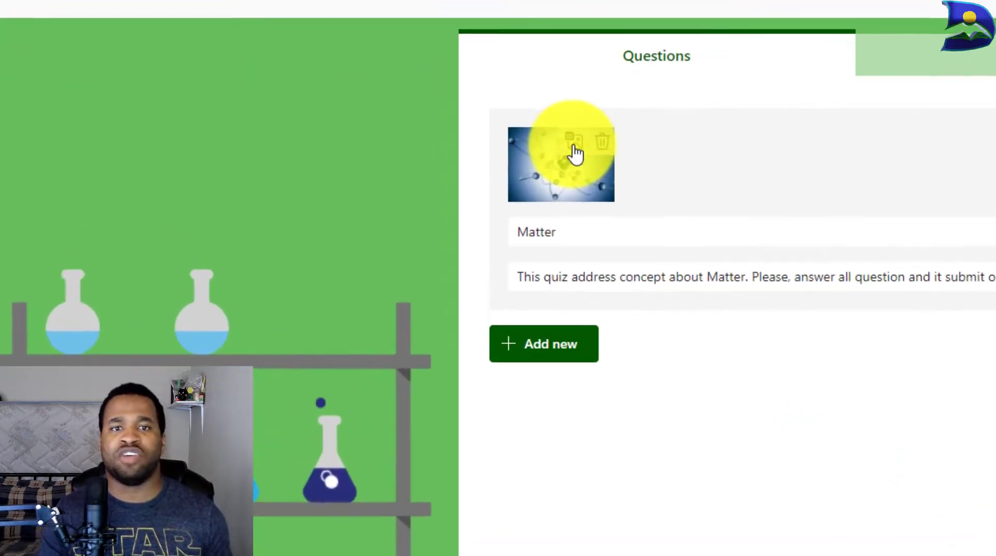
Give the header picture the alternative text "Image of an atomic structure".
left_click(574, 145)
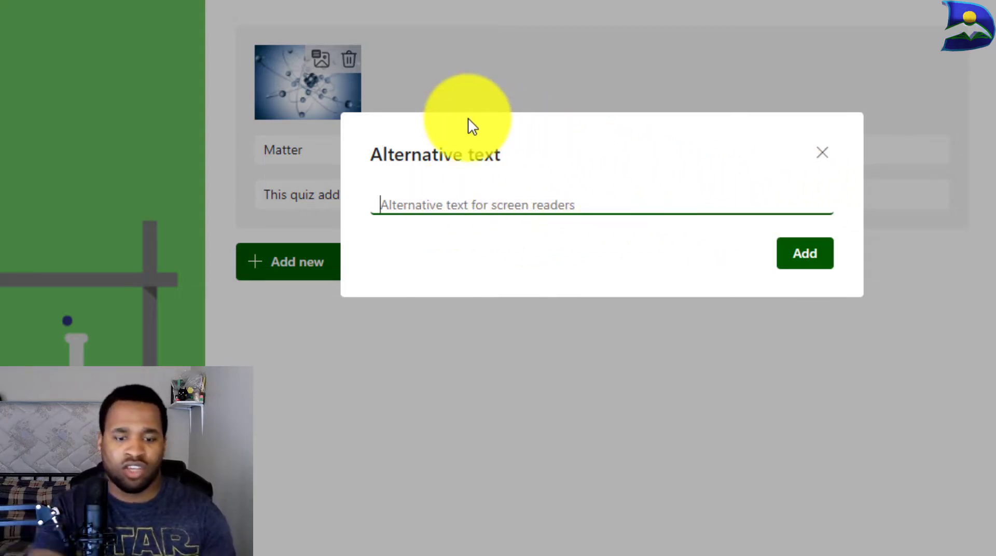
type("Image")
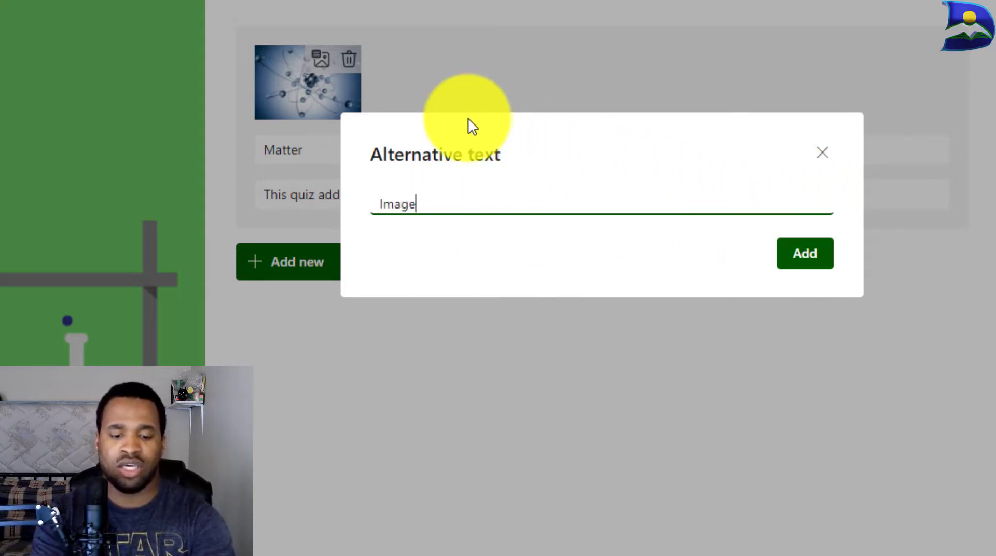
type(" of an ")
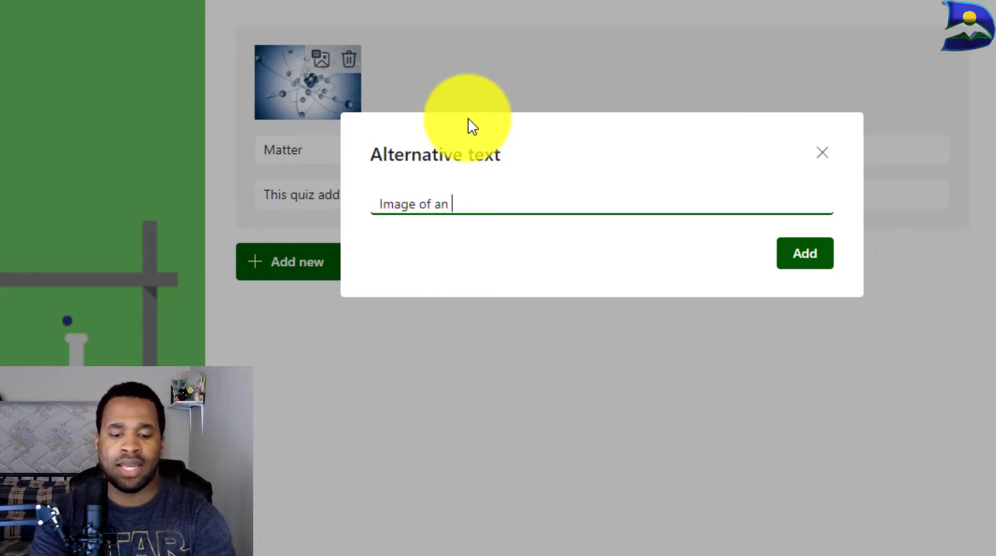
type("atoms")
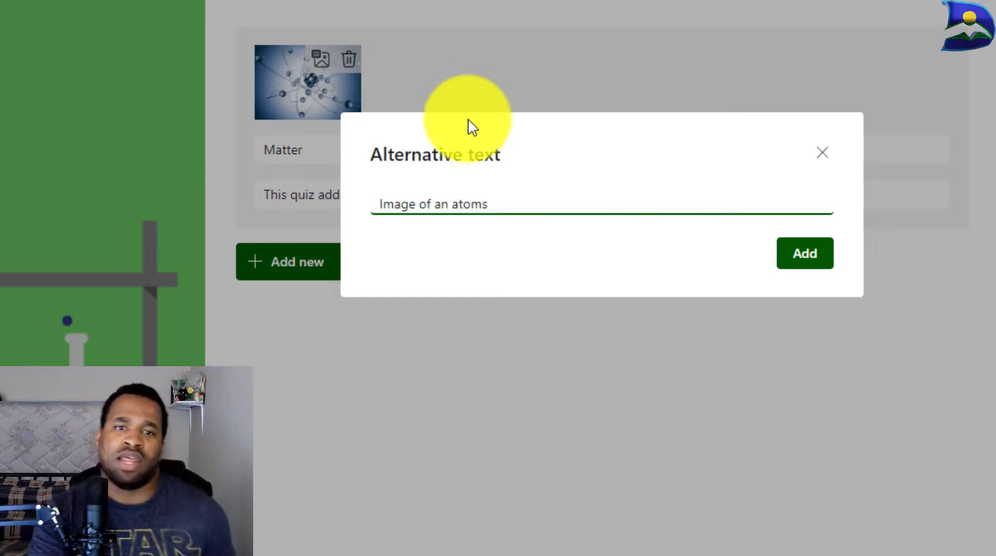
key("BackSpace")
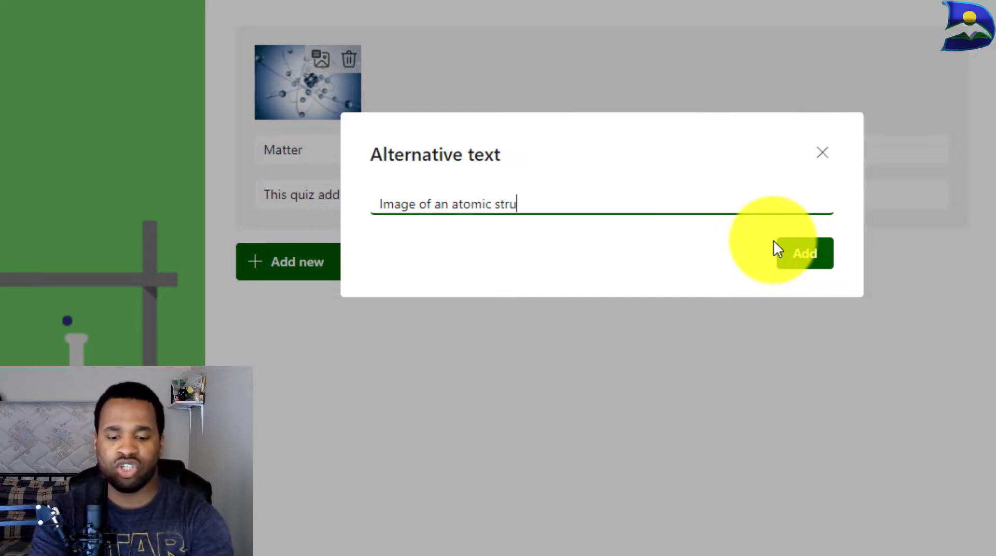
type("e")
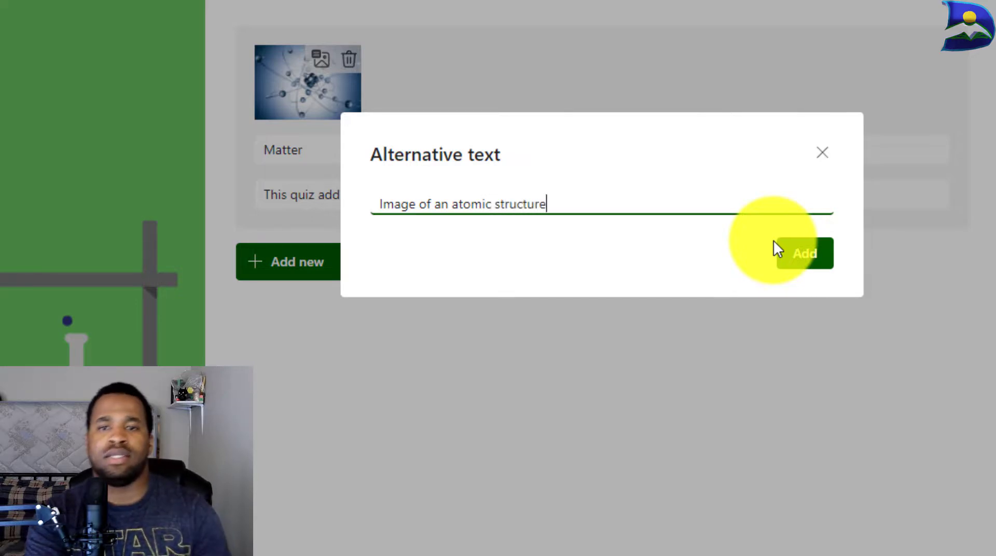
left_click(801, 252)
left_click(260, 141)
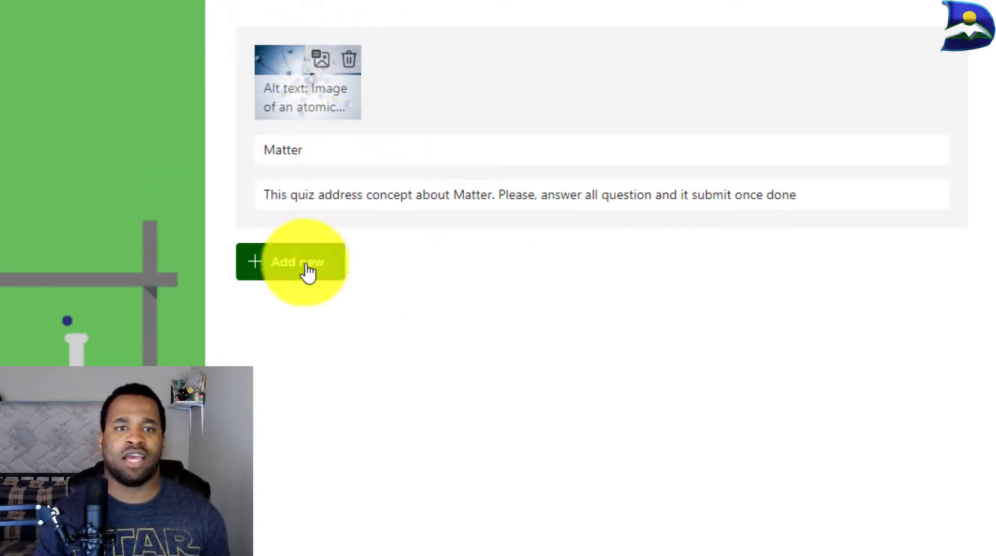
Look through the available question types and add a new section below the quiz header.
left_click(275, 270)
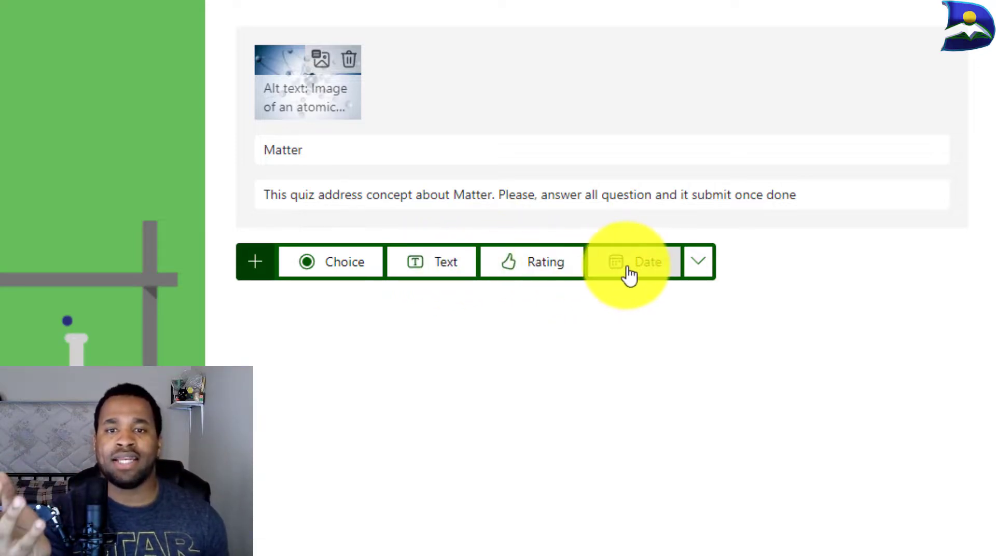
left_click(703, 267)
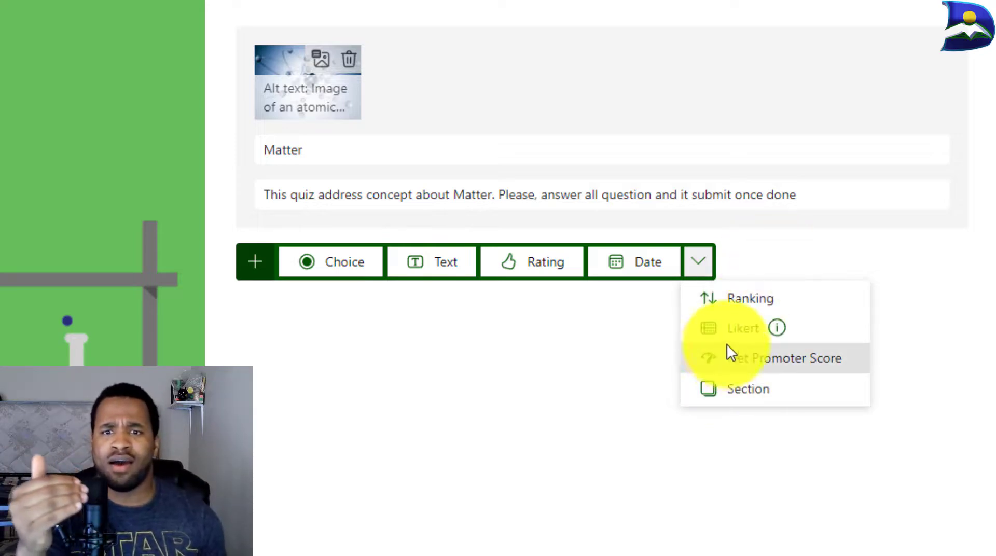
mouse_move(743, 336)
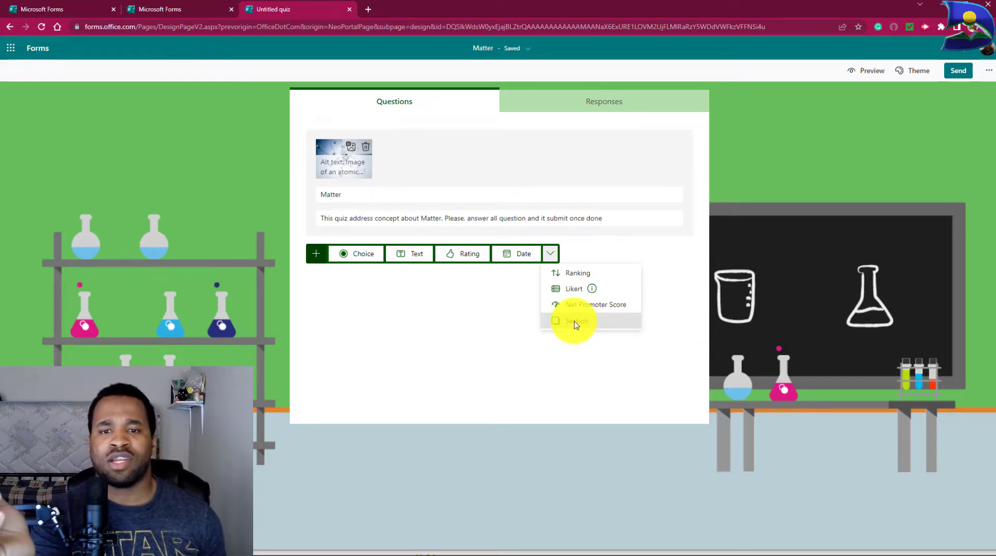
left_click(574, 321)
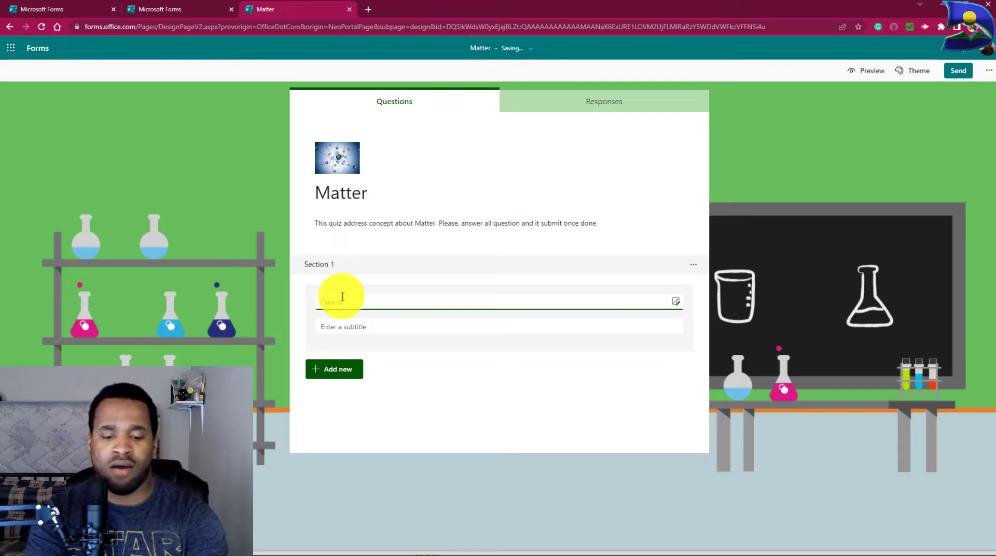
Title the new section "Class of matter" and give it the subtitle "Answer all questions".
type("ttert")
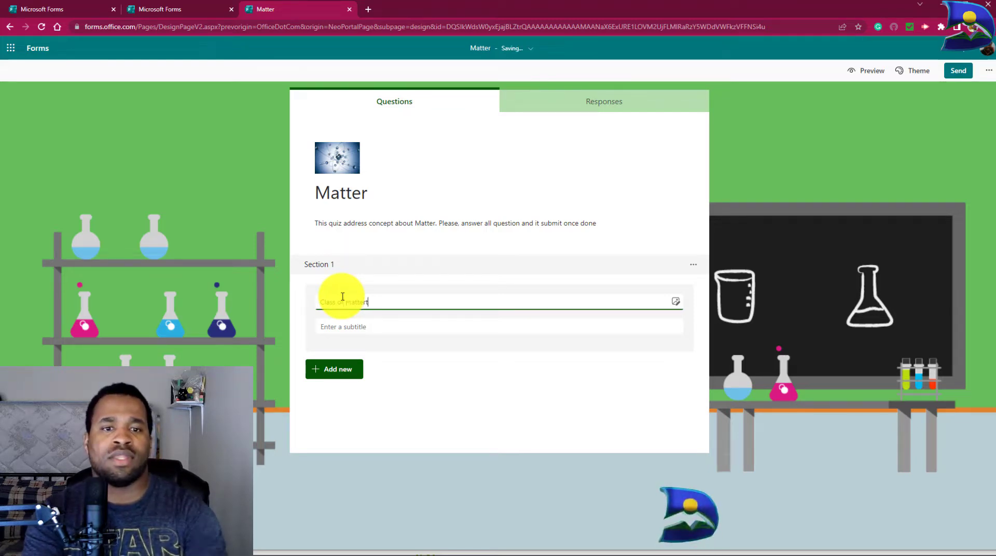
key("BackSpace")
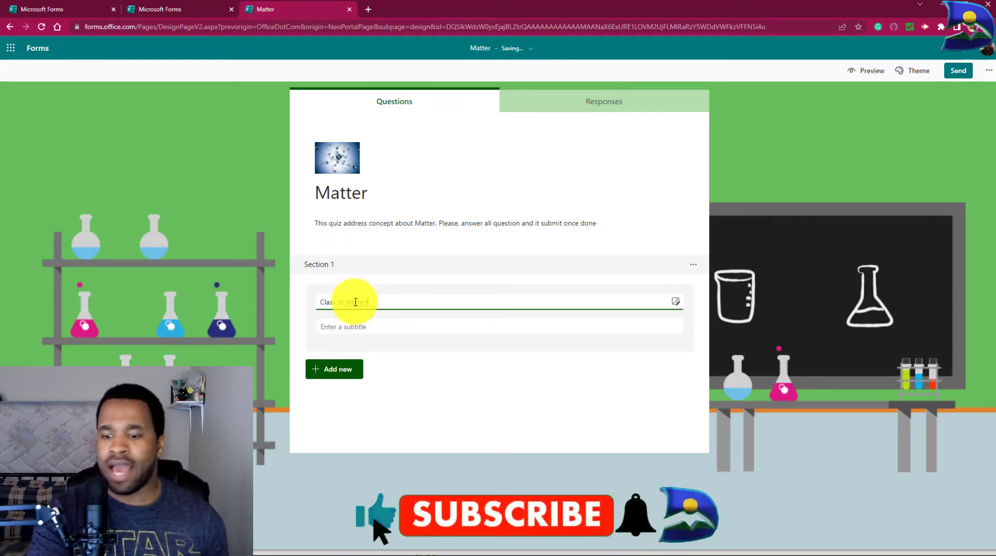
left_click(338, 327)
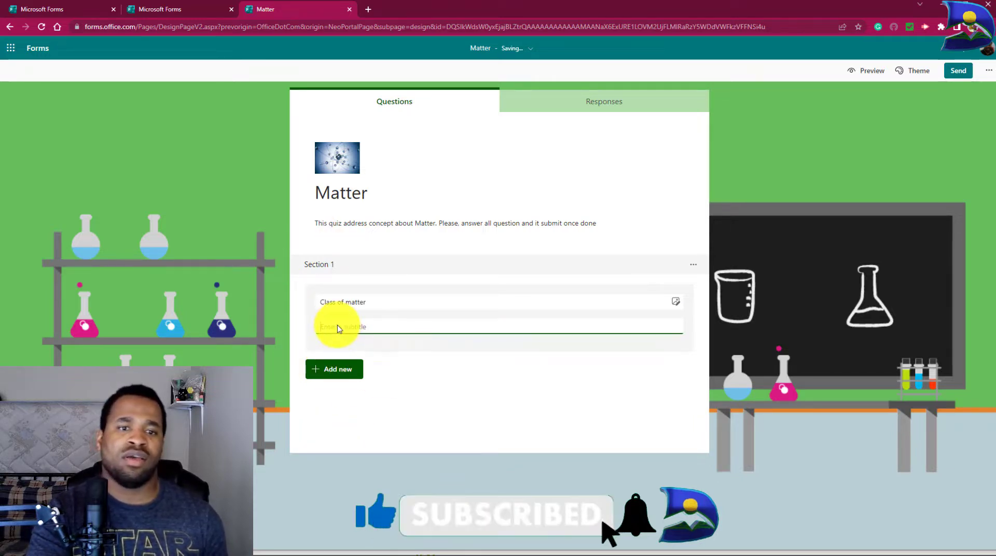
type("Answer all questions")
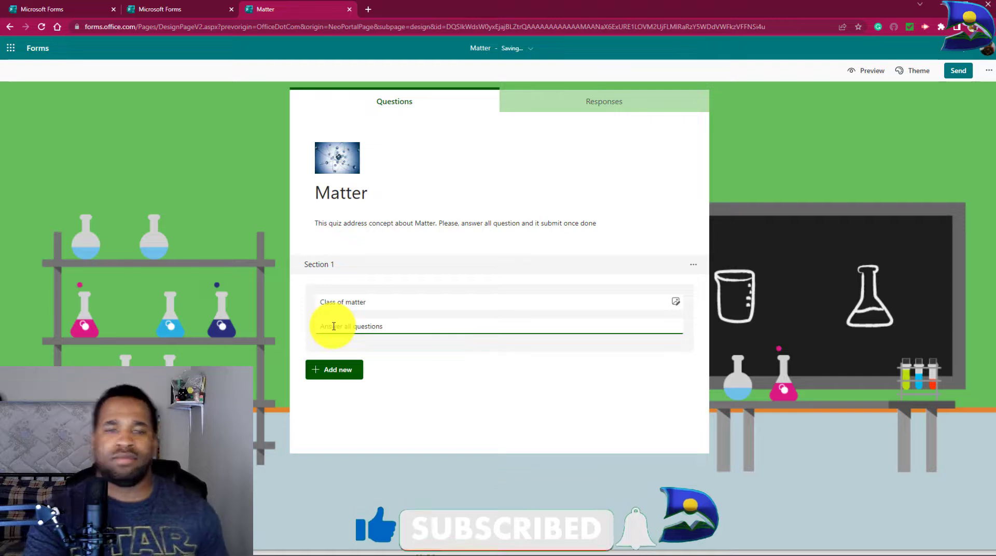
Search Bing images for "classification of Matter" and add the "Classification of Matter" picture with diamonds and a salt shaker to the section.
left_click(673, 305)
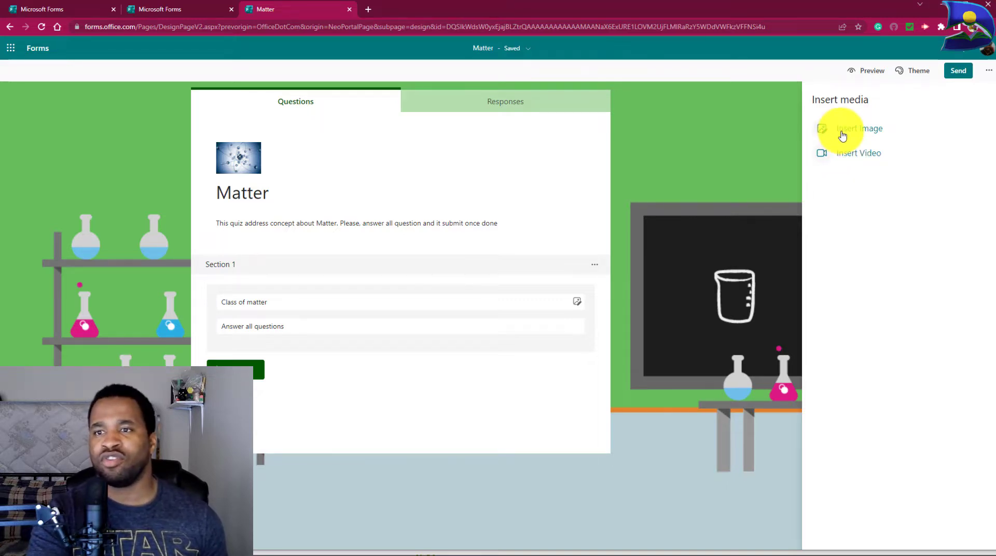
left_click(843, 133)
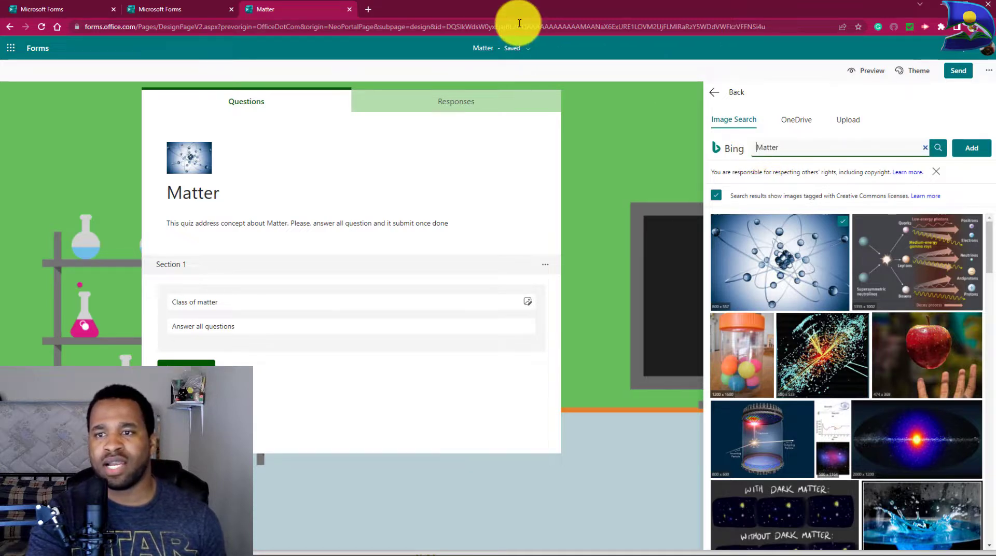
type("classification of")
key("Return")
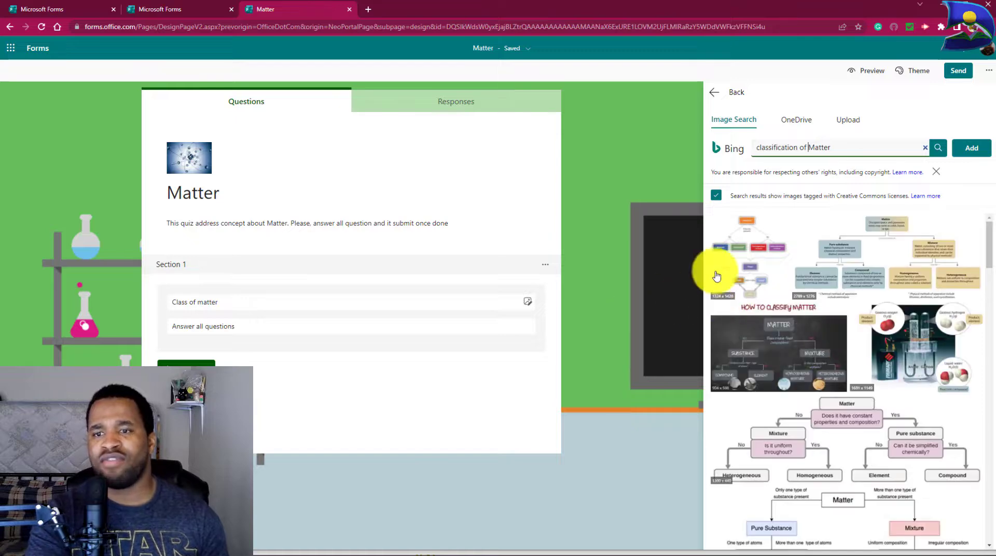
scroll(792, 318, "down", 6)
left_click(748, 318)
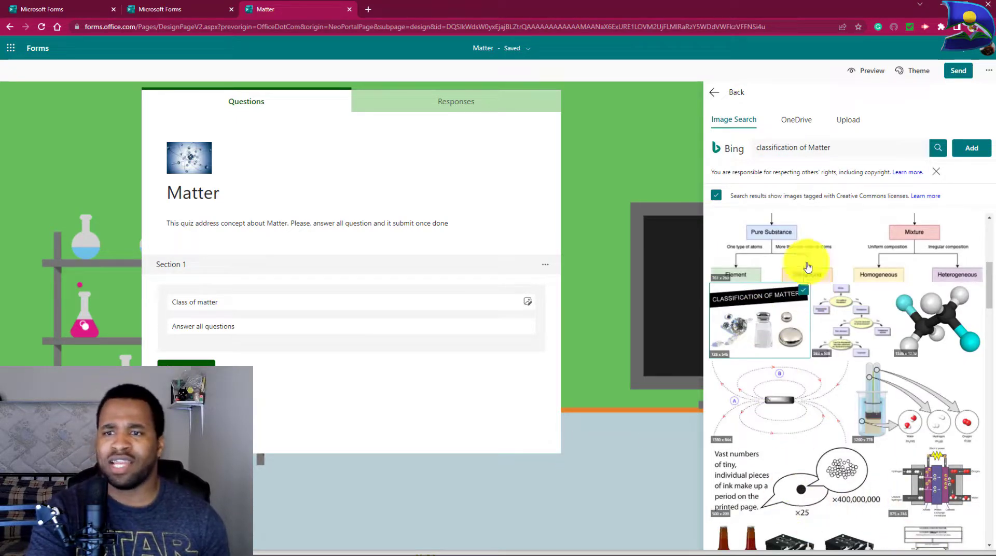
left_click(971, 150)
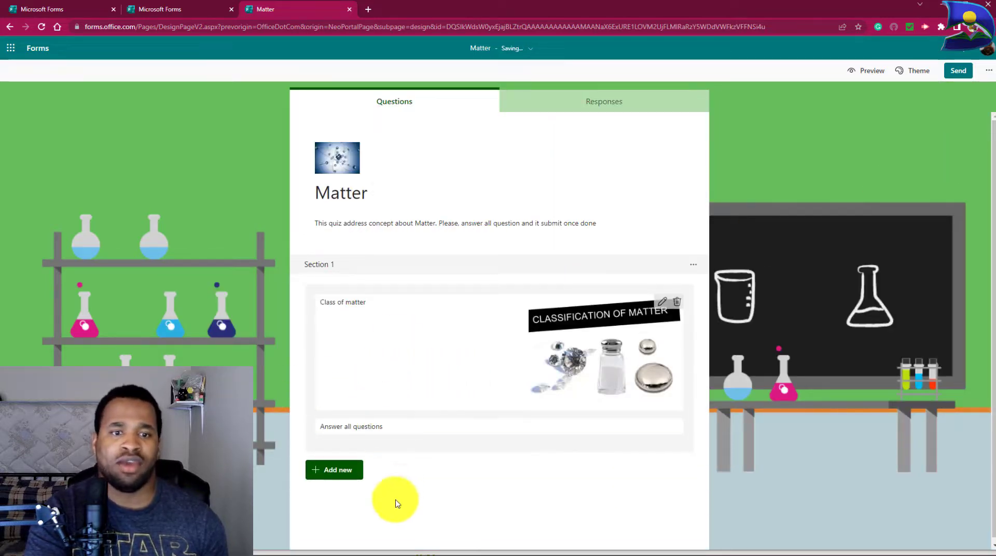
Add a choice question reading "What is matter" to the Class of matter section.
left_click(332, 476)
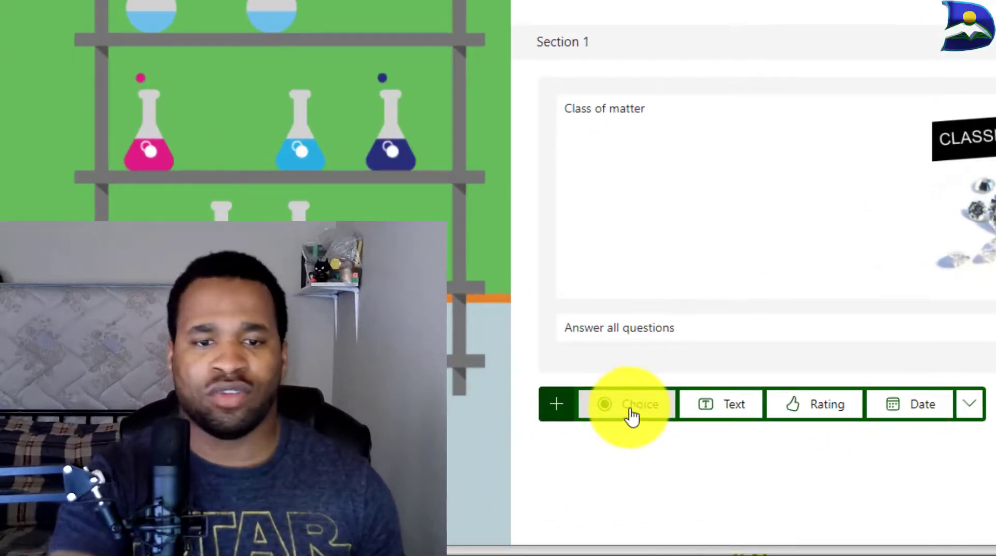
left_click(632, 415)
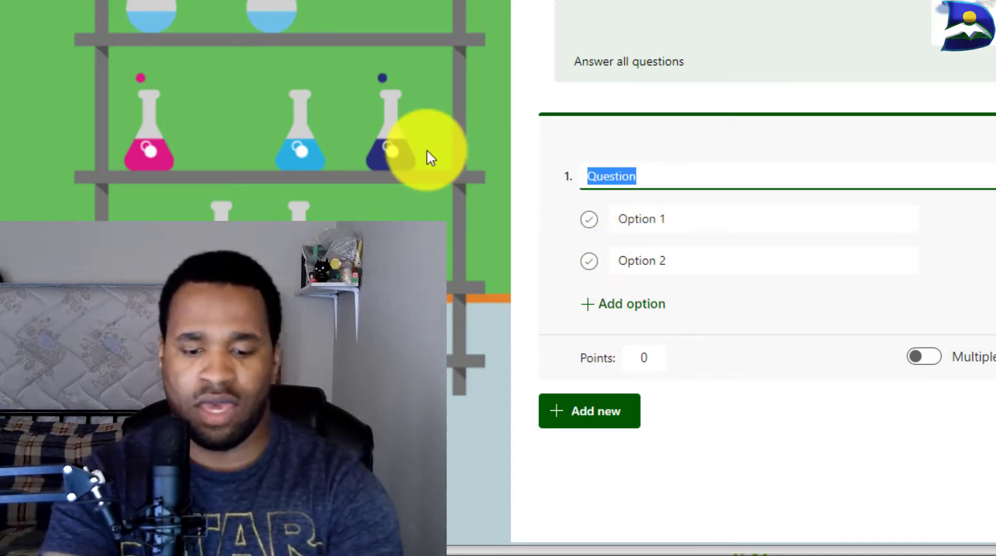
type("Wha")
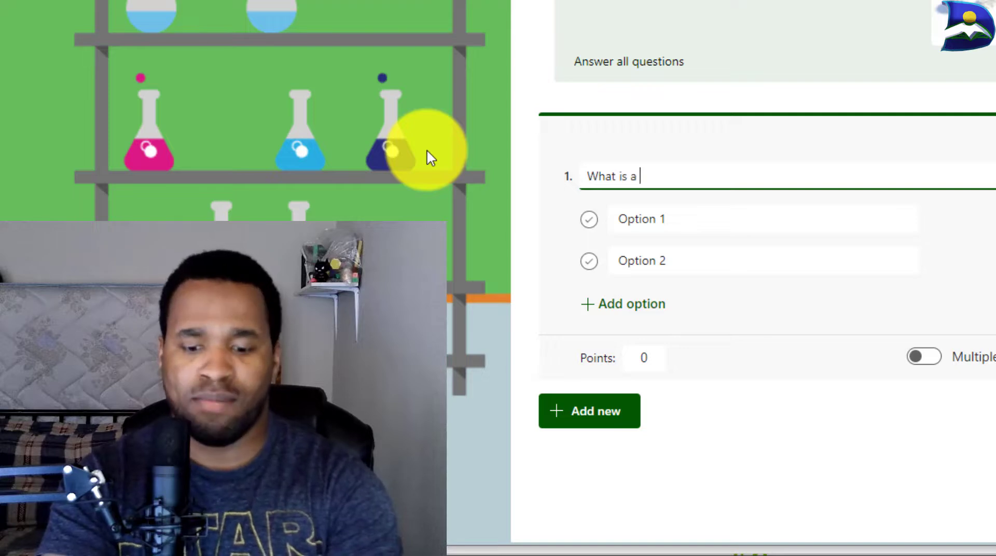
type("t is matter")
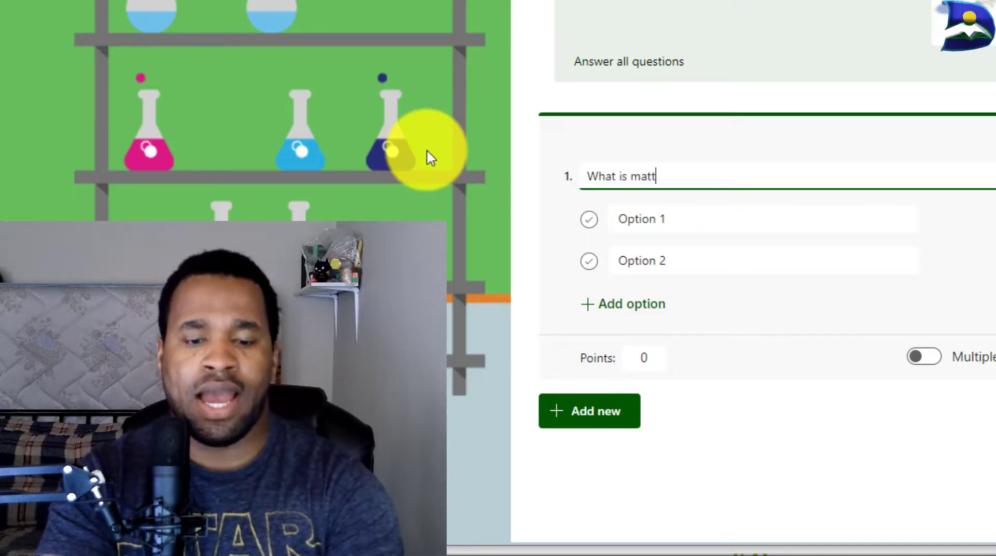
Give the question the options "doesn't have weight", "has mass and takes up space", "doesn't take space" and "All of the above".
left_click(674, 221)
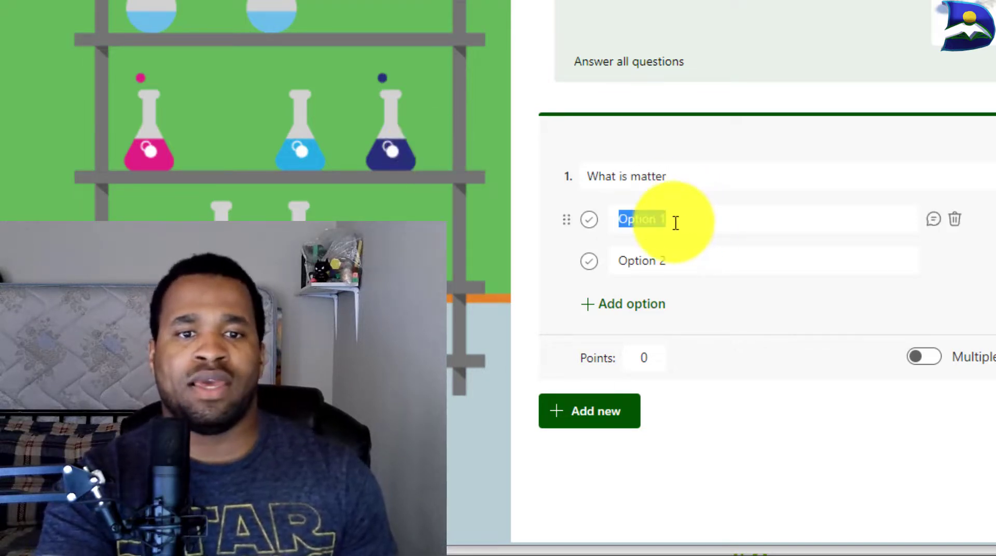
type("doesn't have weight")
left_click(377, 388)
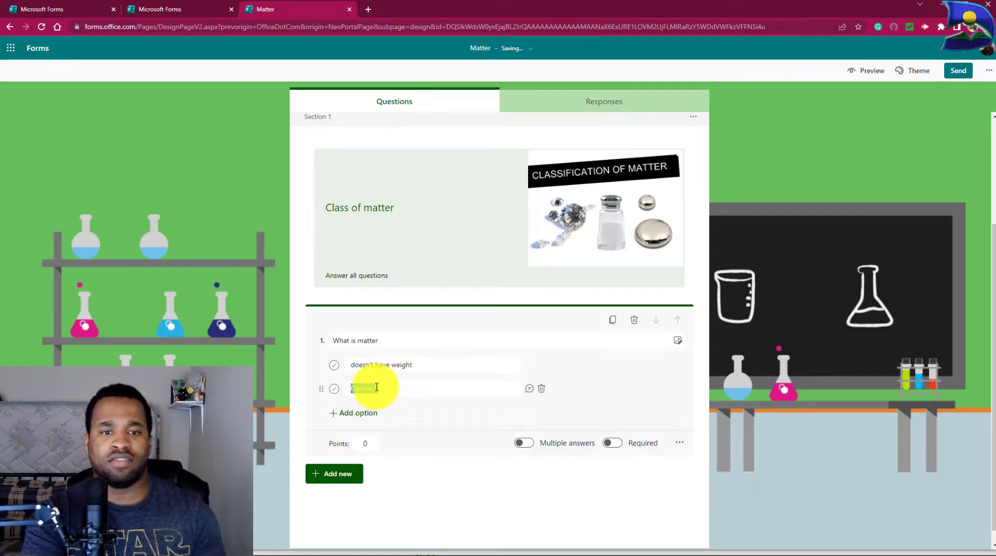
type("has mass and takes up space")
left_click(340, 414)
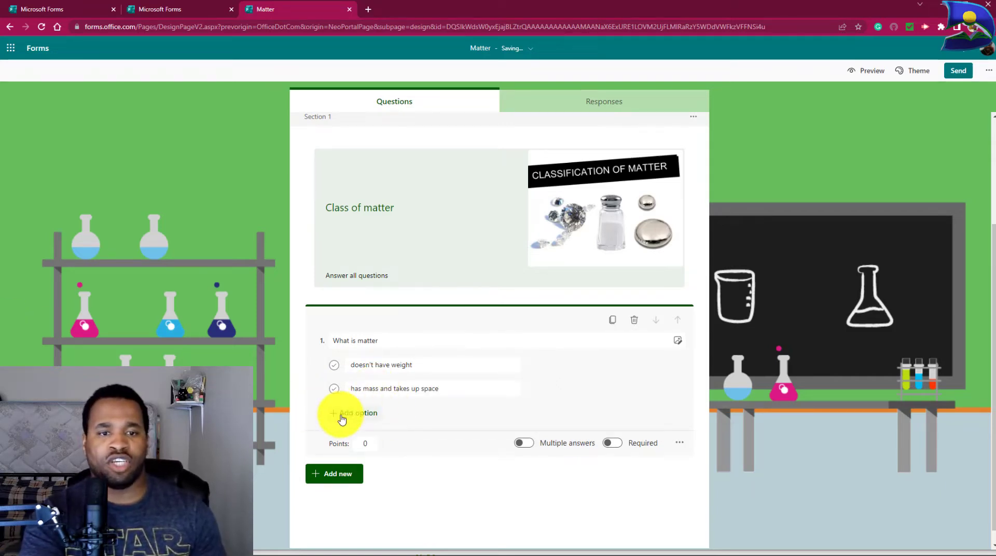
type("doesn't take space")
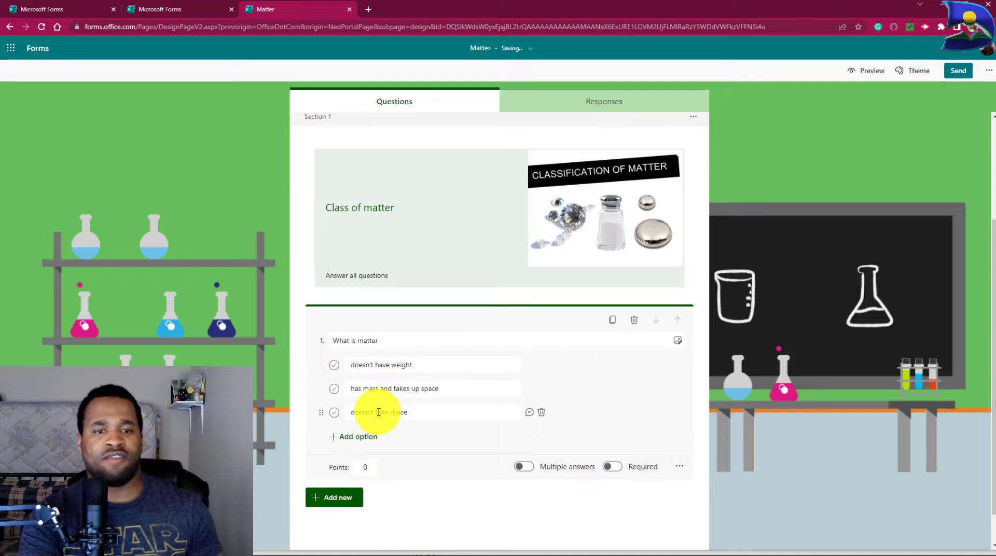
left_click(345, 437)
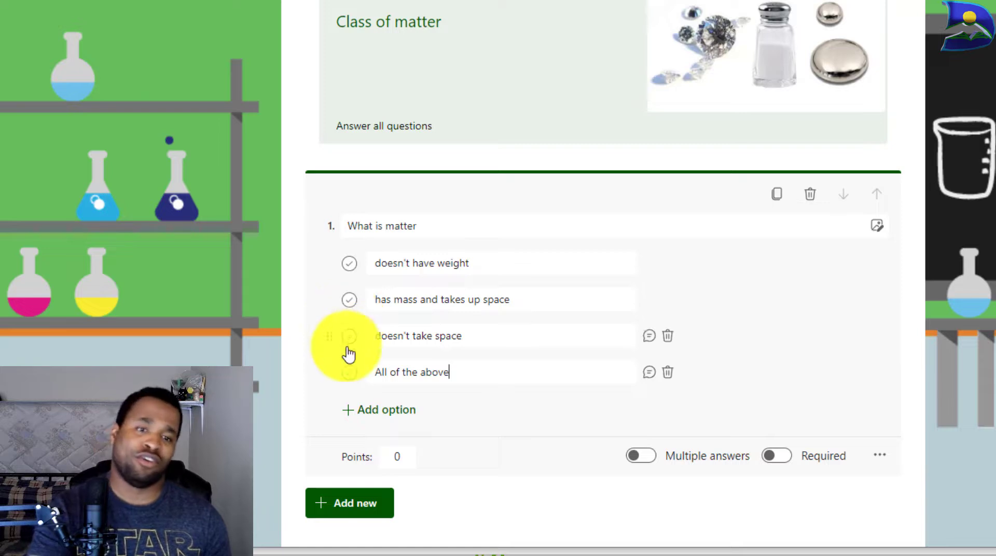
Mark "has mass and takes up space" as the correct answer and attach the message "Correct!" for those who choose it.
left_click(348, 301)
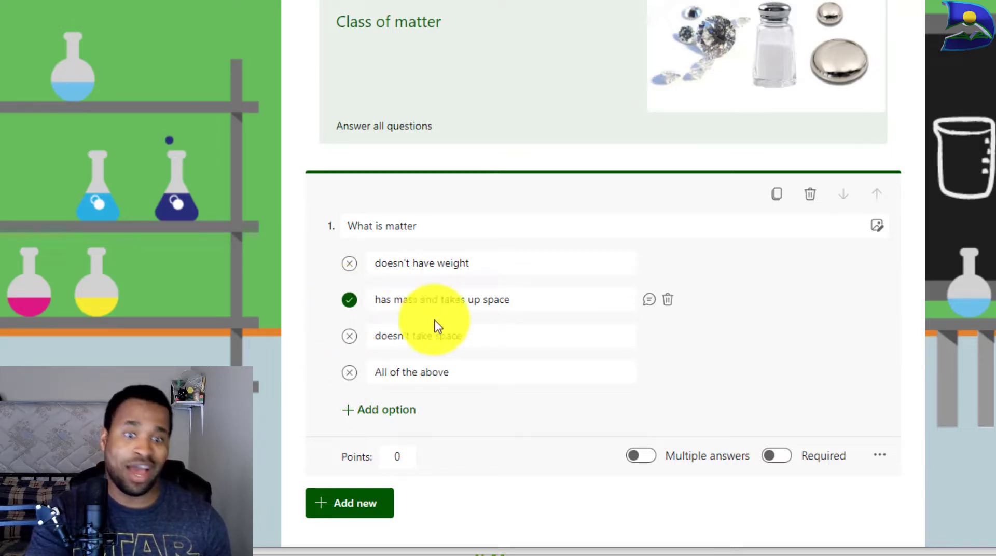
left_click(649, 301)
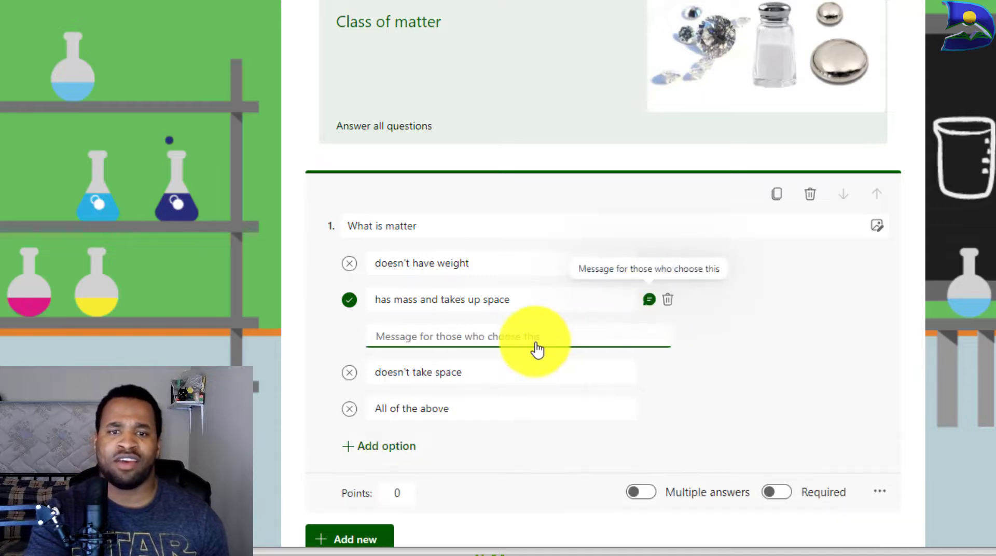
key("shift")
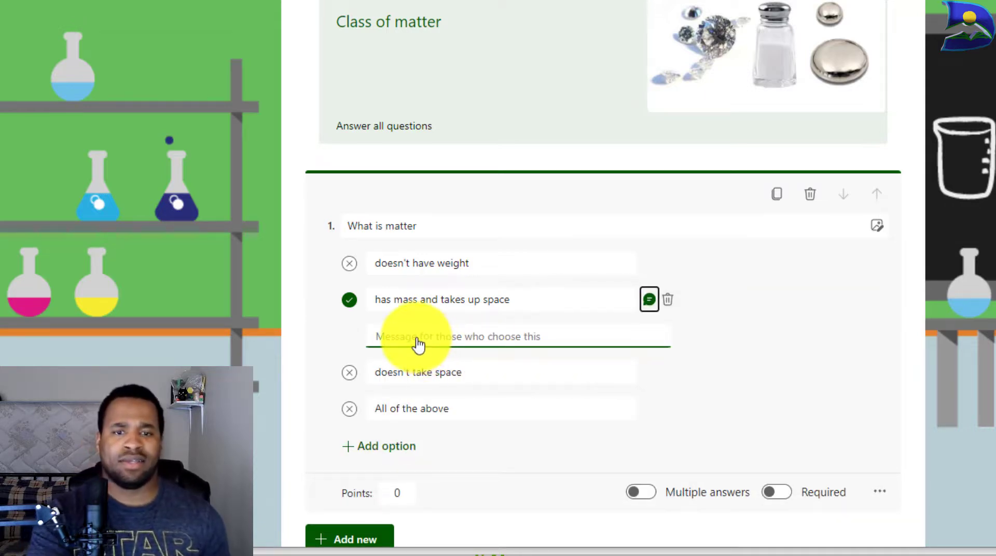
left_click(417, 340)
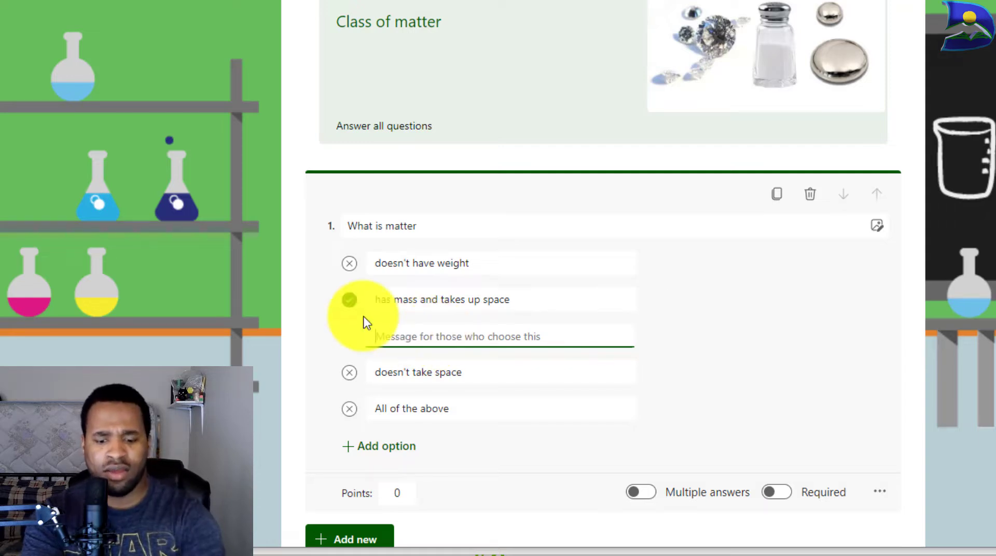
type("Correct!")
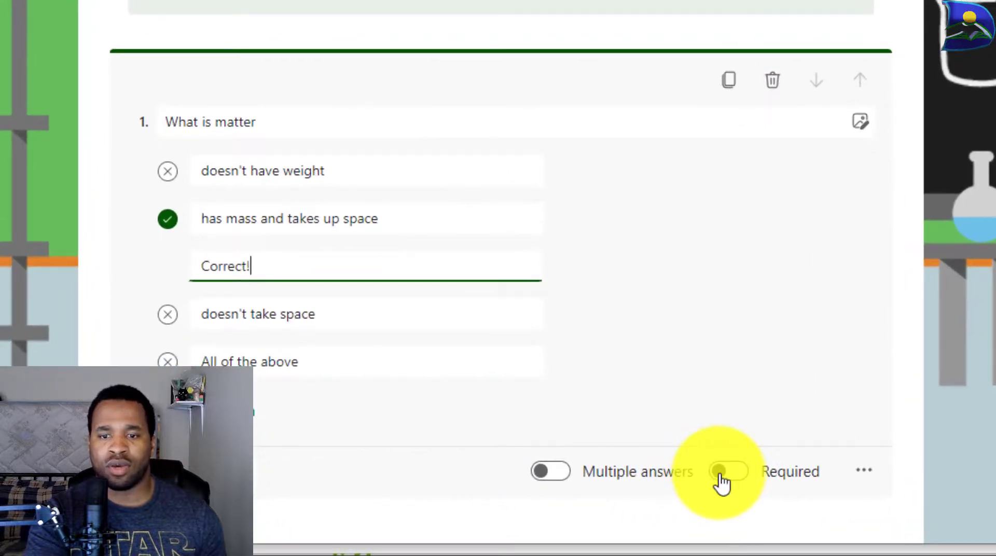
Make the "What is matter" question required and worth 1 point.
left_click(608, 514)
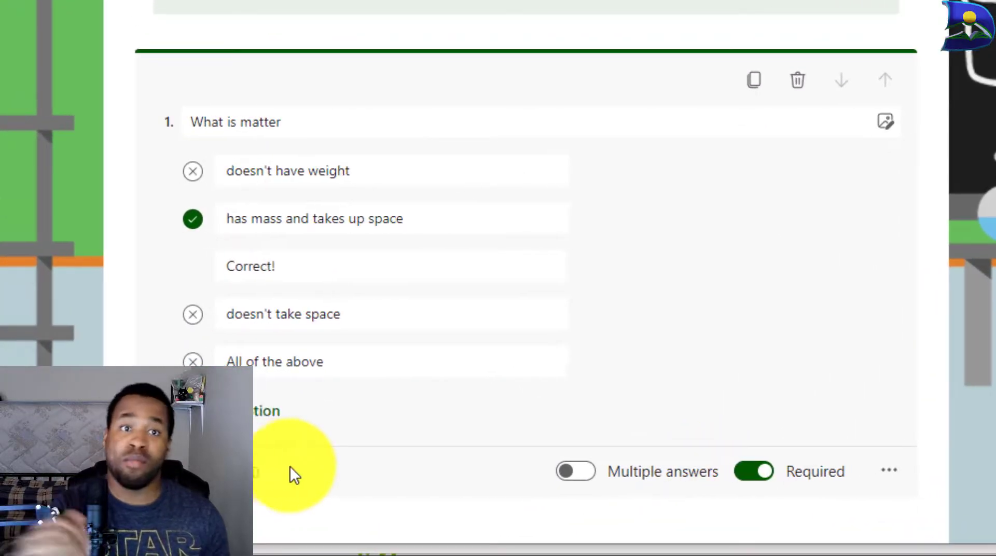
left_click(597, 474)
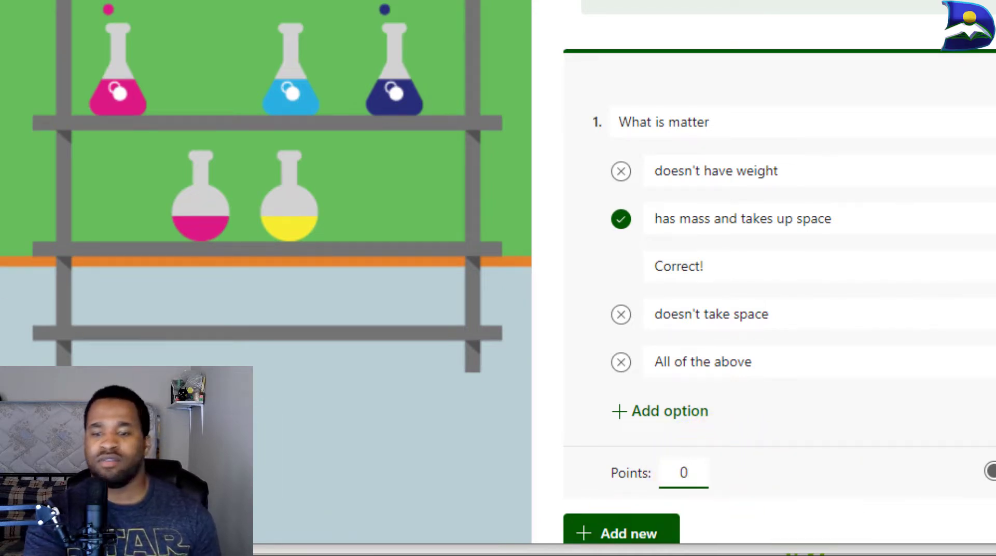
type("1")
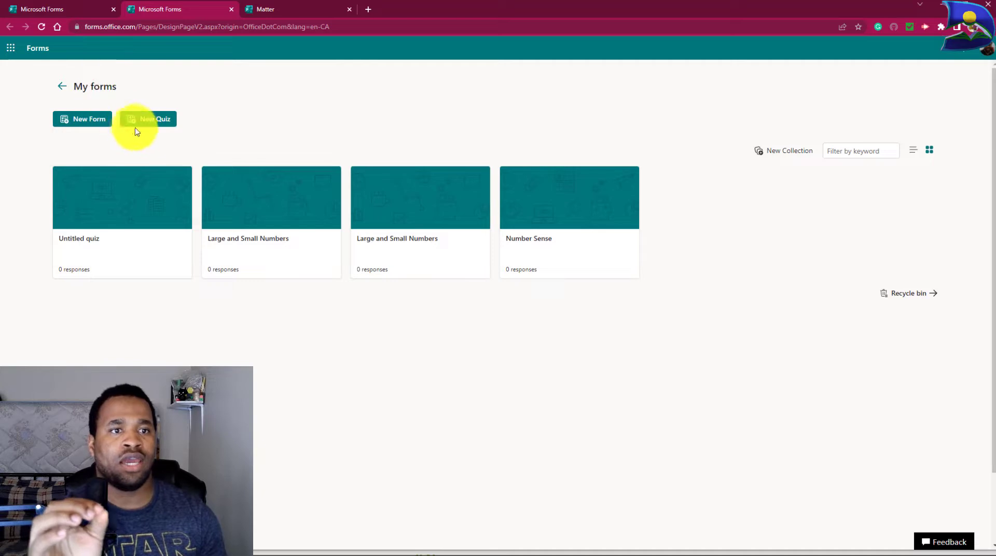
Create a new form from the My forms page and add a choice question reading "What is matter".
left_click(81, 120)
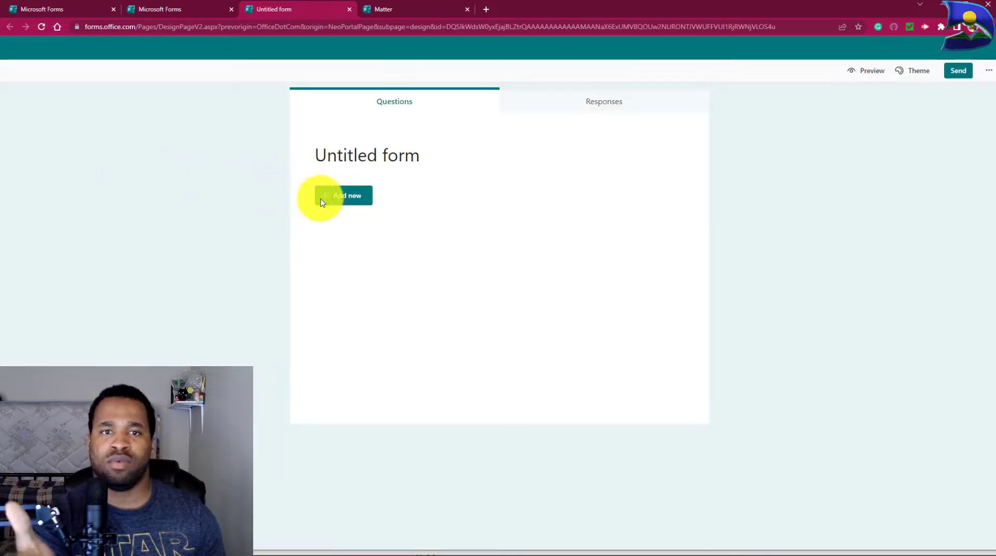
left_click(335, 201)
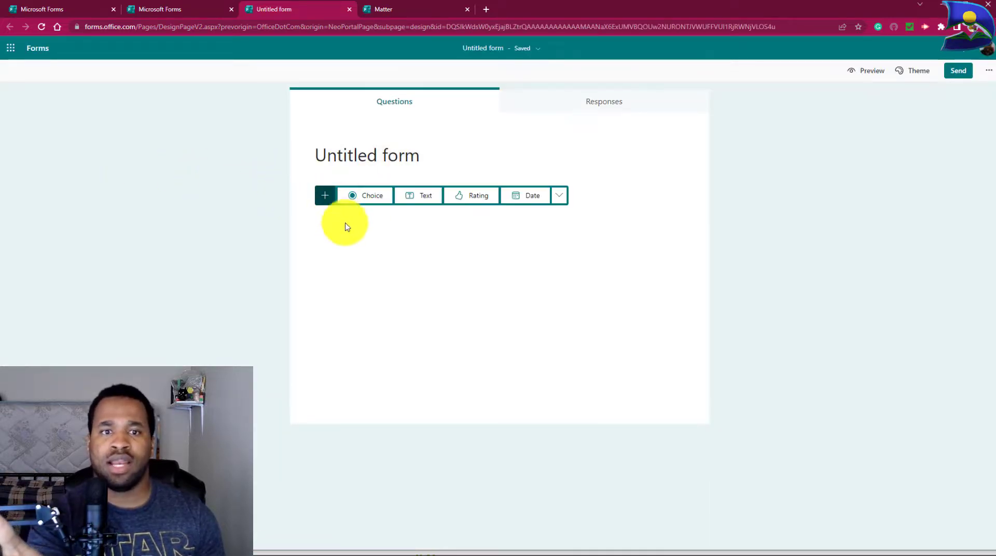
left_click(369, 196)
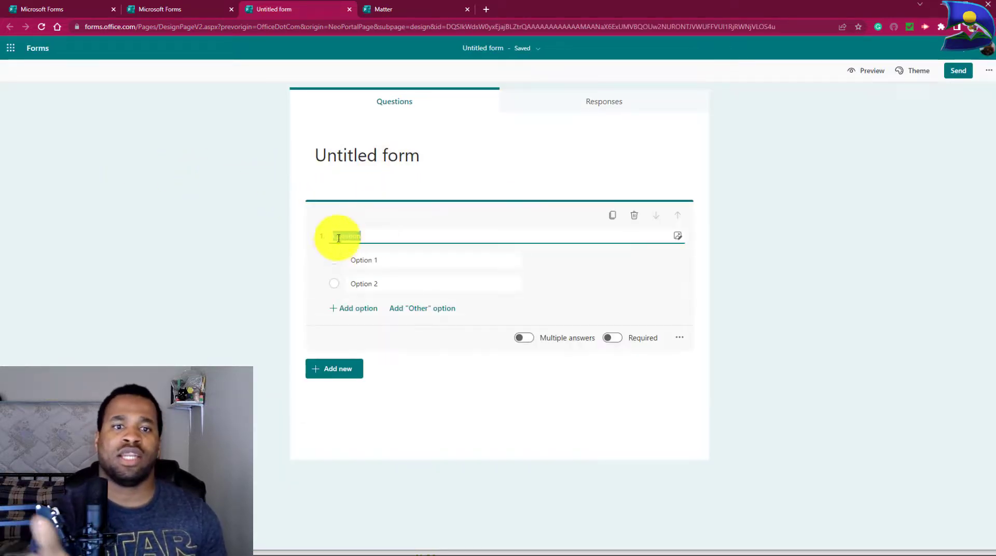
type("What is matter")
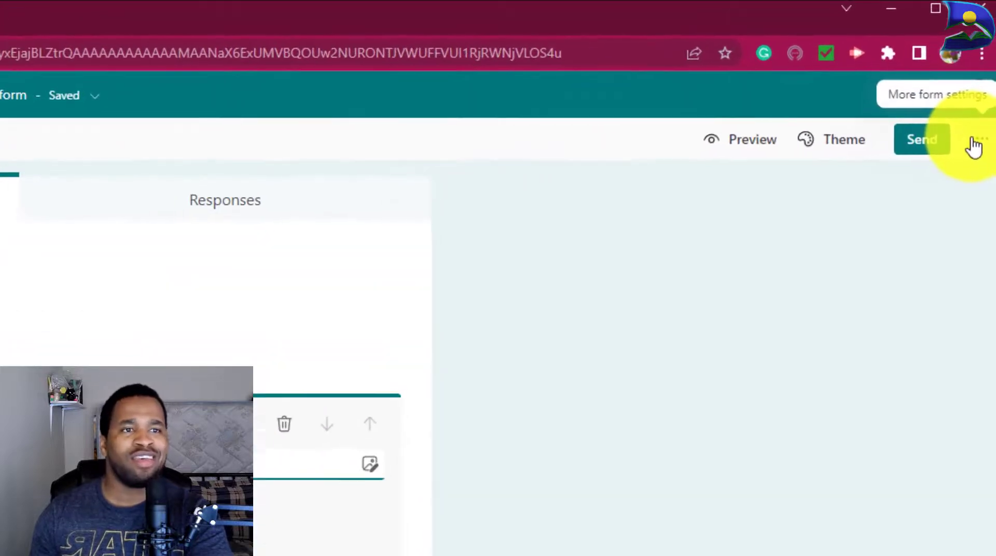
Compare the untitled form's settings with those of the Matter quiz, including the quiz's option to show results automatically.
left_click(972, 141)
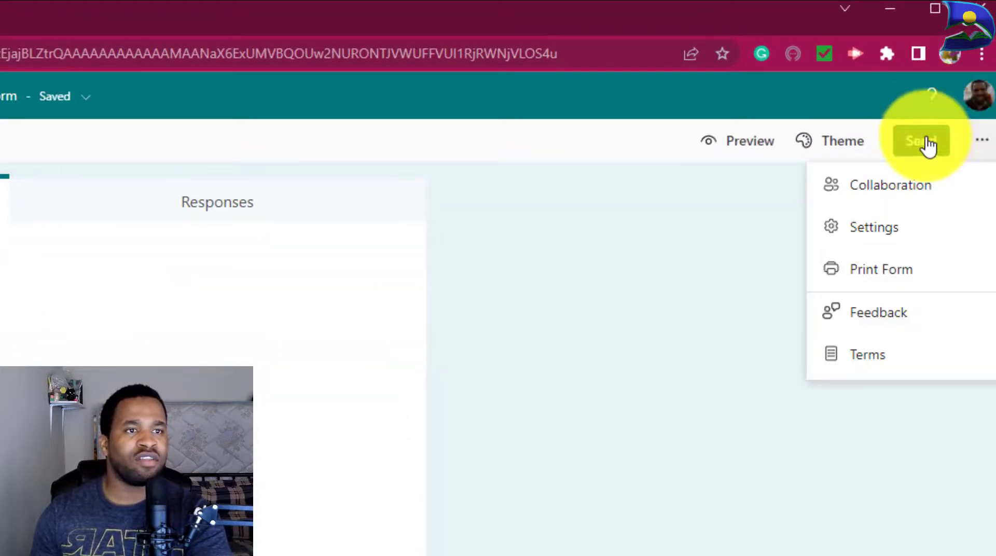
left_click(852, 232)
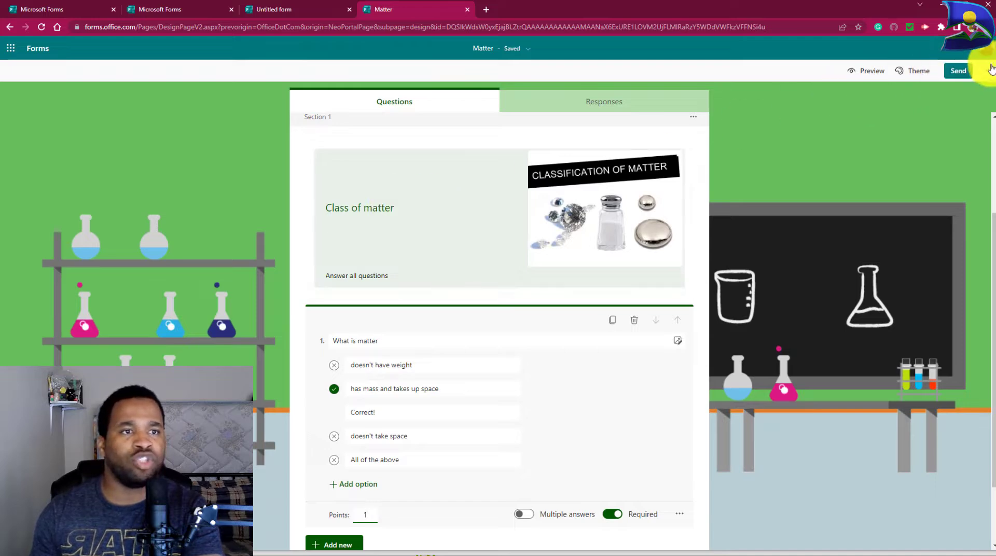
left_click(992, 69)
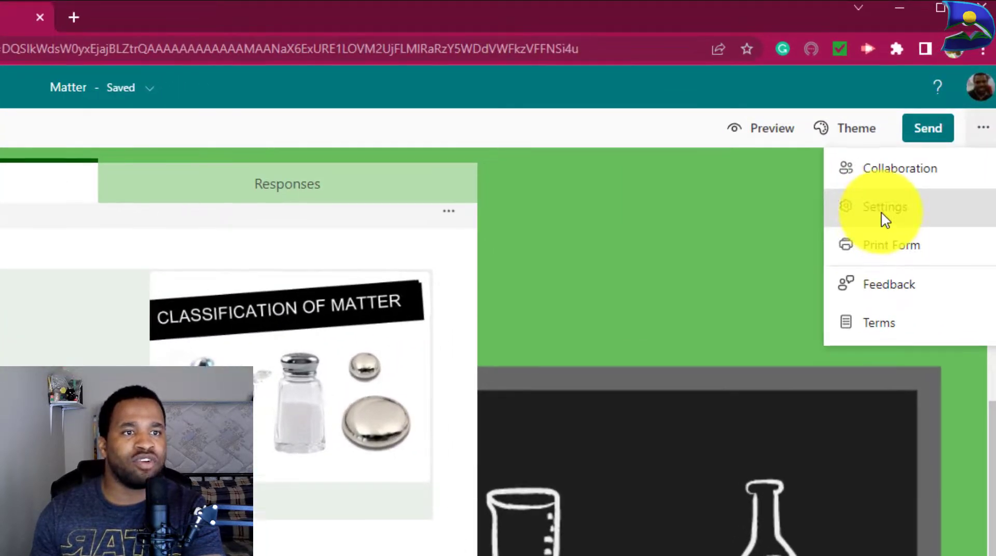
left_click(886, 220)
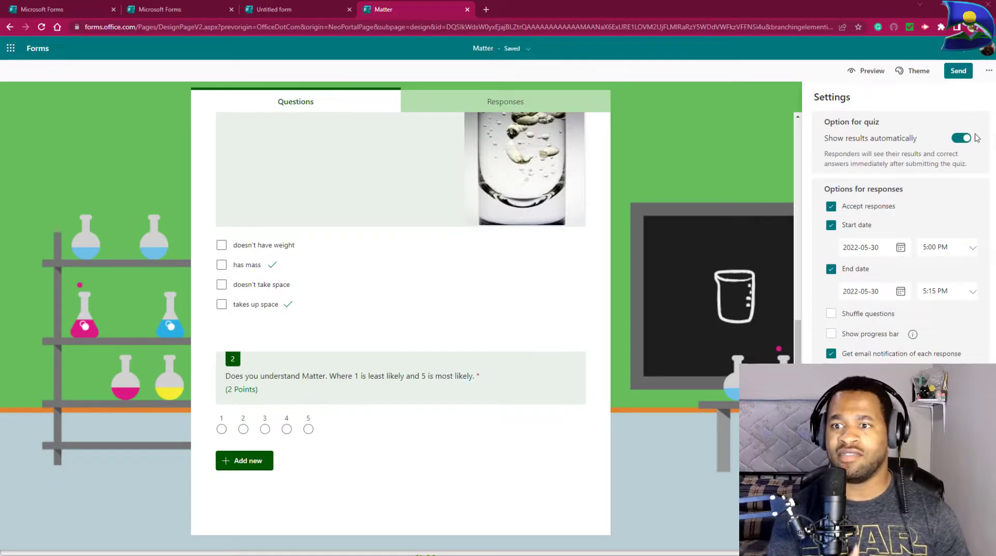
left_click(962, 139)
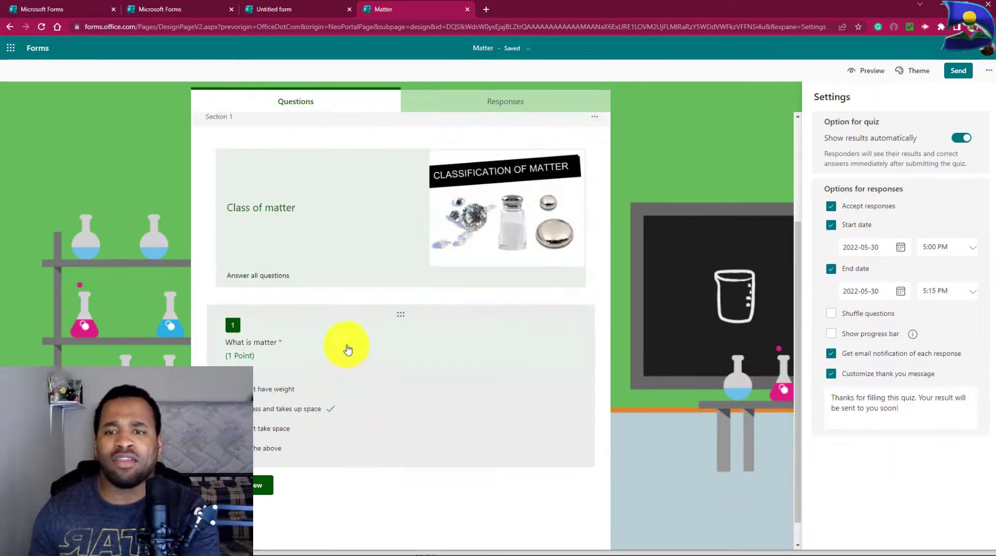
Allow multiple answers on the "What is matter" question and reword the second option as "has mass" and the fourth as "takes up space".
left_click(331, 318)
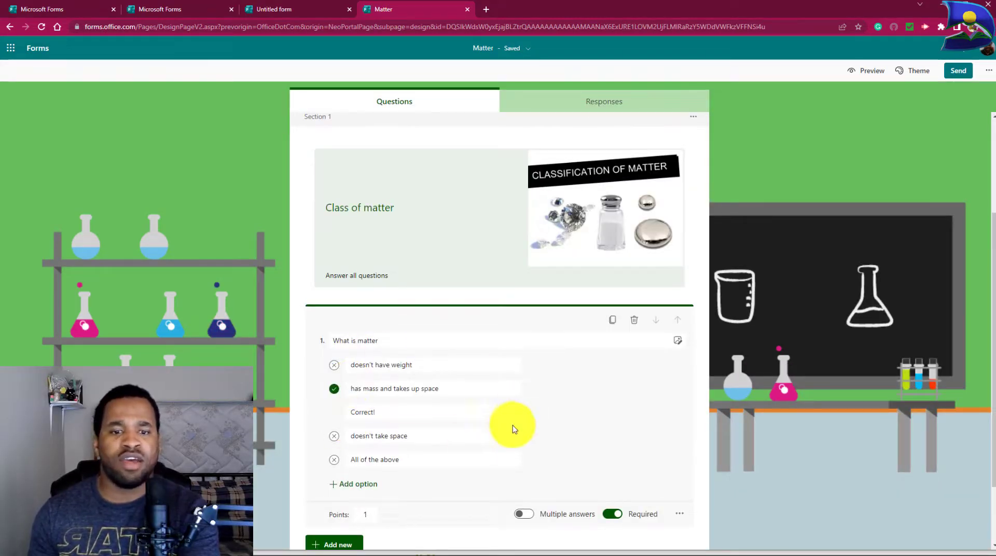
scroll(546, 457, "down", 2)
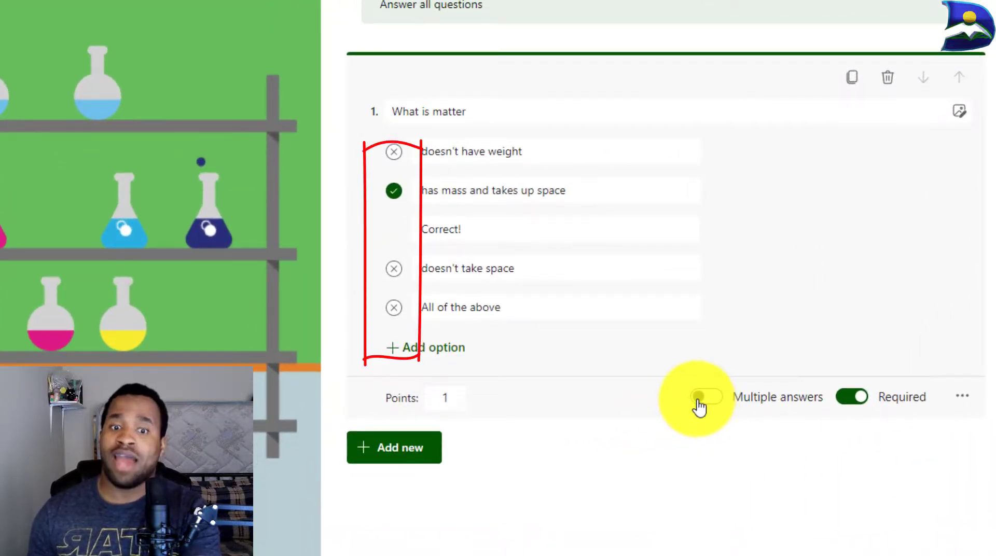
left_click(699, 399)
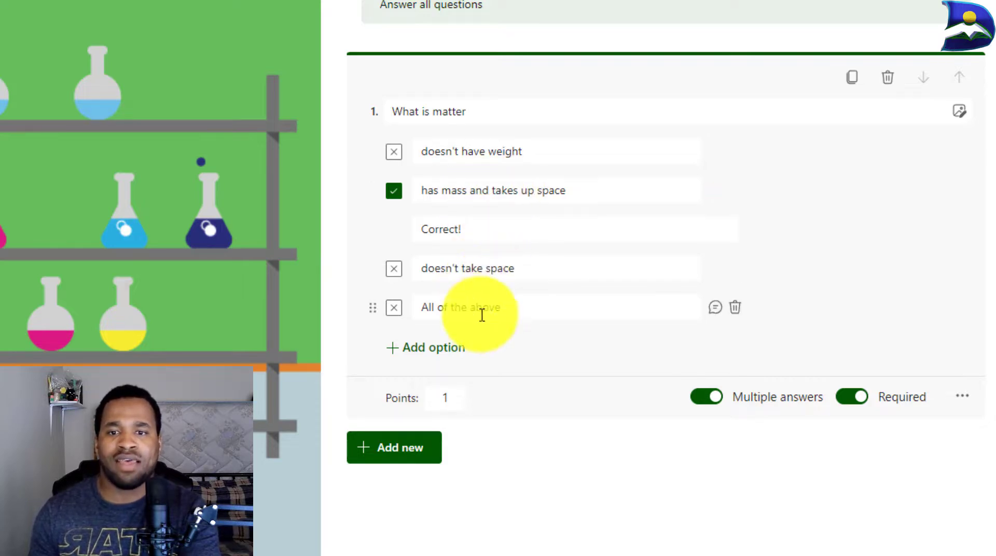
left_click_drag(505, 308, 422, 306)
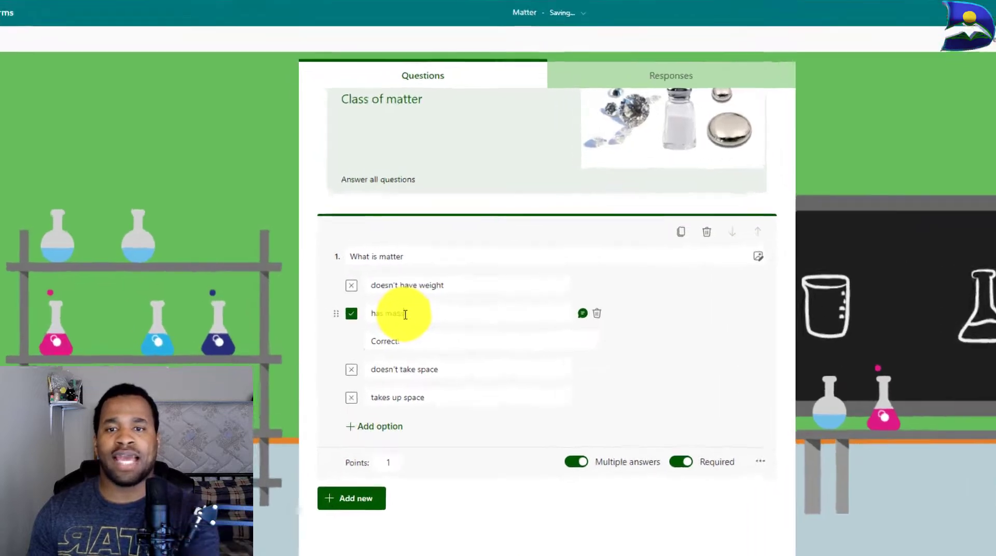
left_click_drag(379, 303, 352, 301)
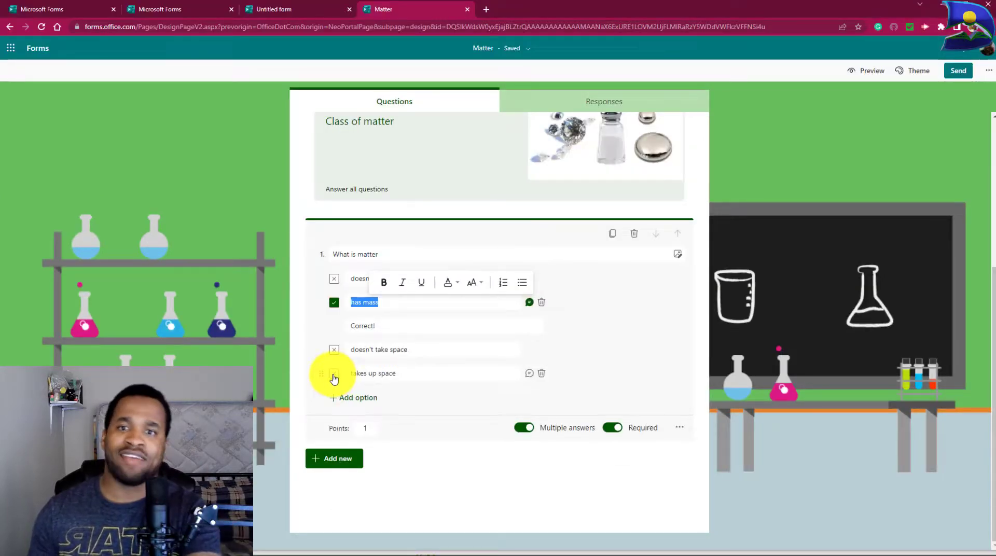
Mark "takes up space" as a correct answer as well and attach the message "Correct" for those who choose it.
left_click(334, 378)
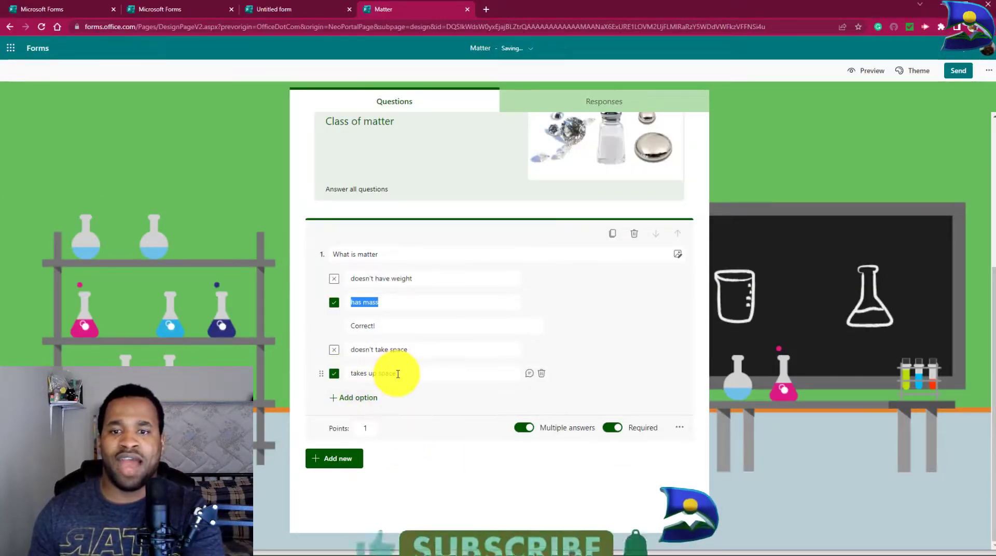
left_click(529, 373)
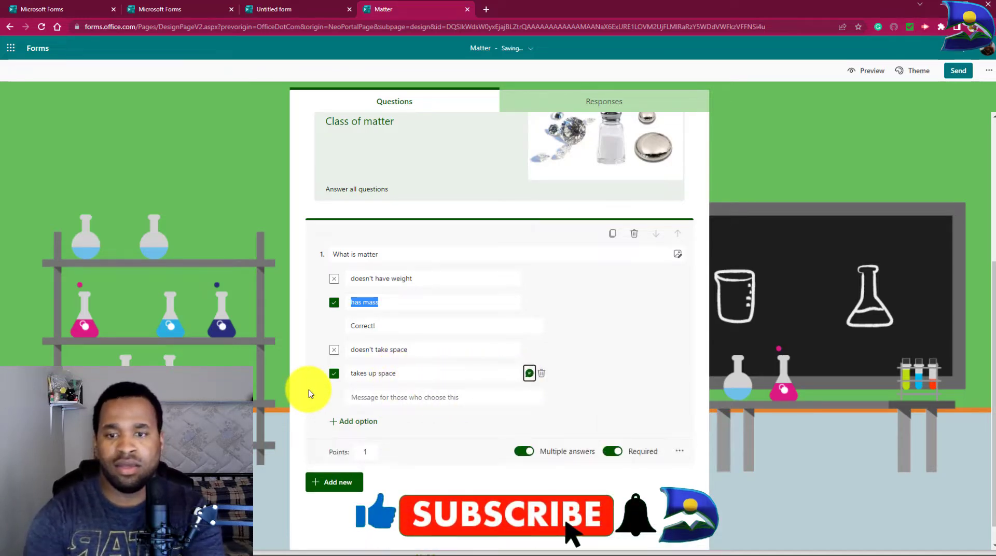
left_click(366, 398)
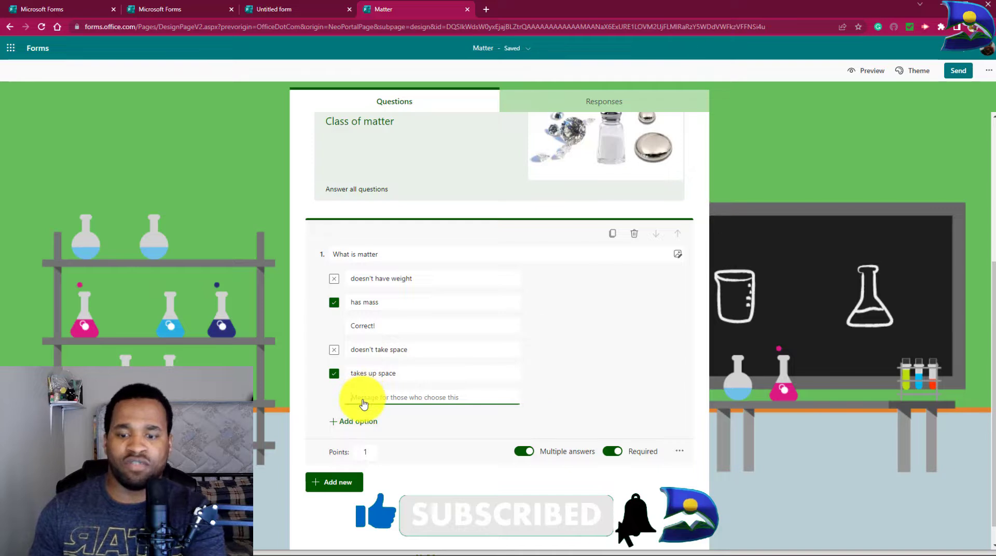
type("Correct!")
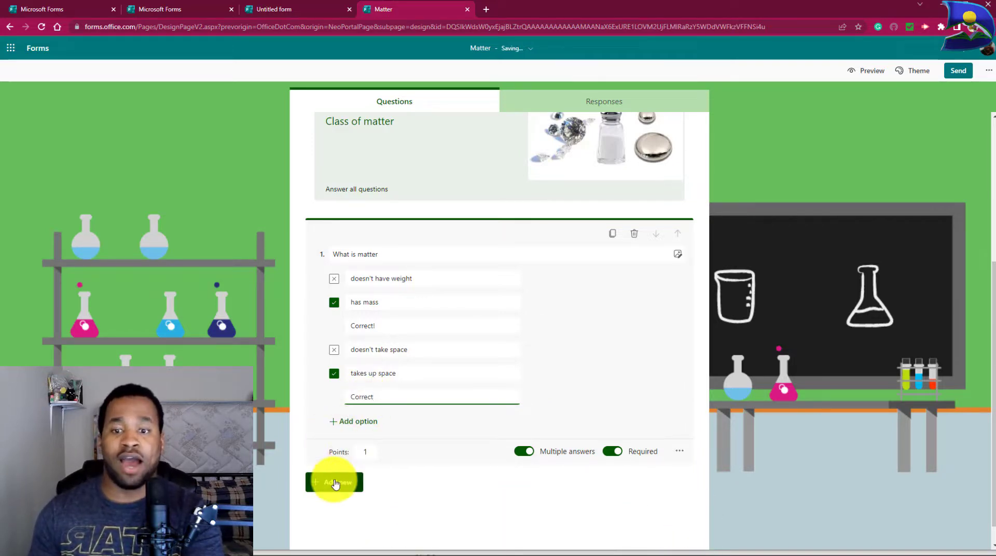
Make the "What is matter" question worth 2 points and insert a picture of bubbling liquid in a glass beside it.
left_click(369, 449)
type("1")
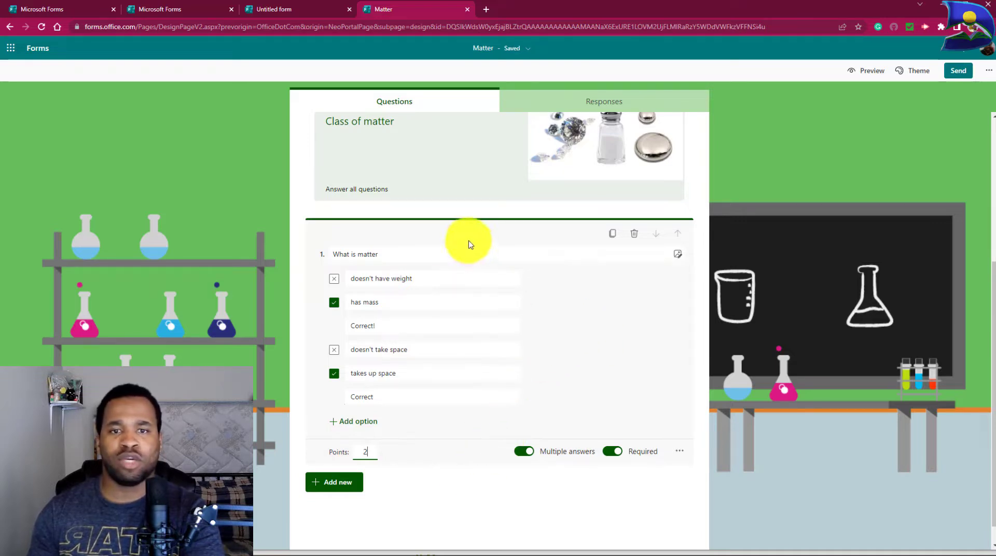
left_click(561, 340)
left_click(680, 259)
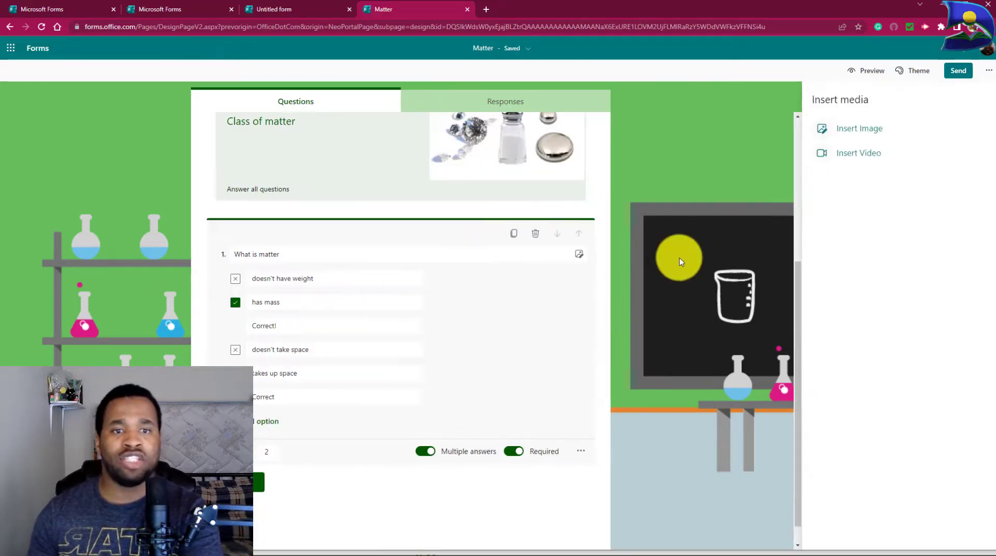
left_click(850, 130)
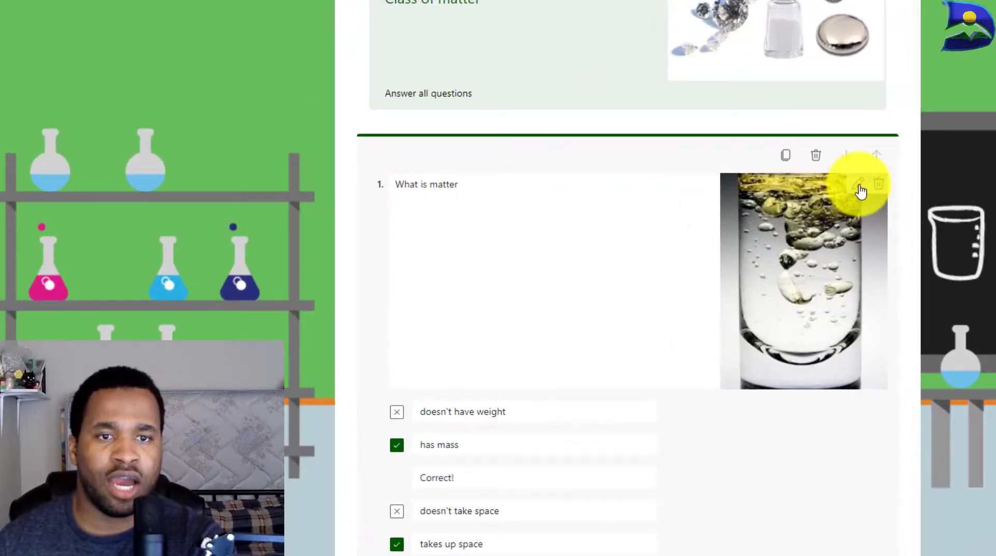
Try the question picture's two display sizes, zoom it in and out, and view its alternative text entry.
left_click(859, 188)
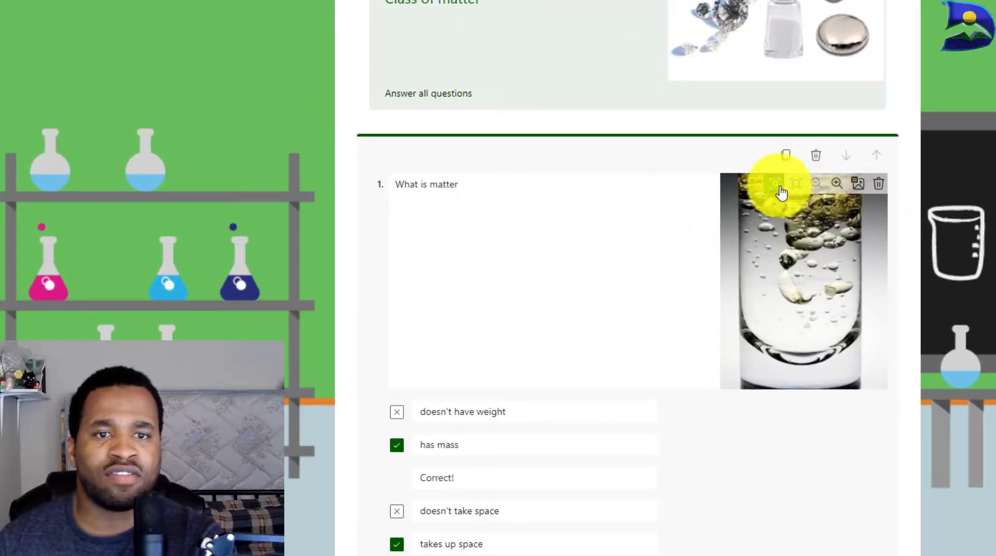
left_click(797, 186)
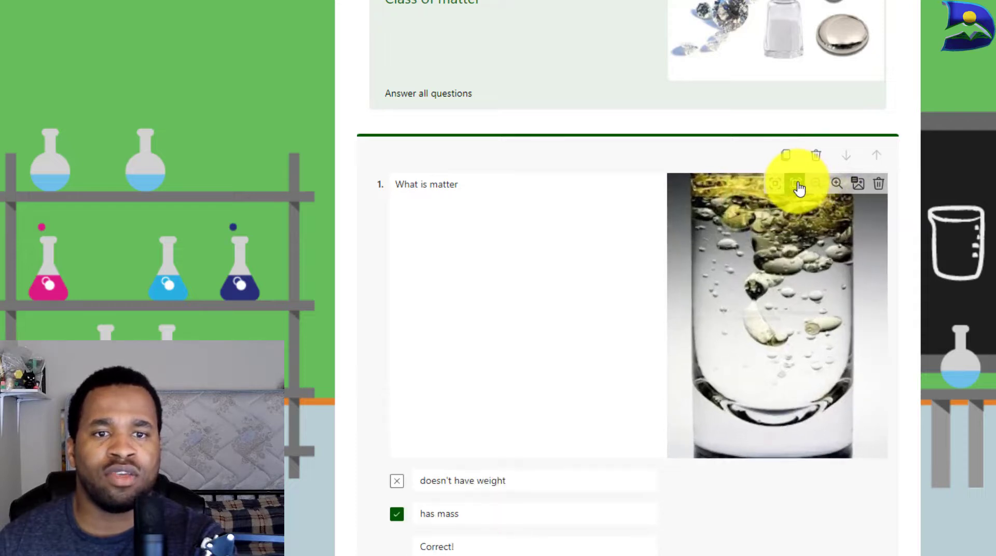
left_click(768, 186)
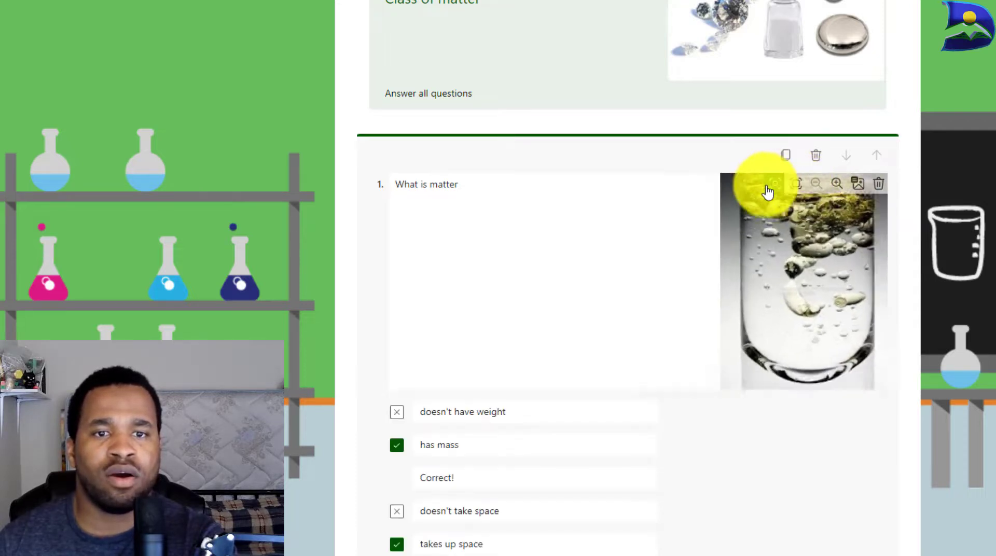
left_click(836, 184)
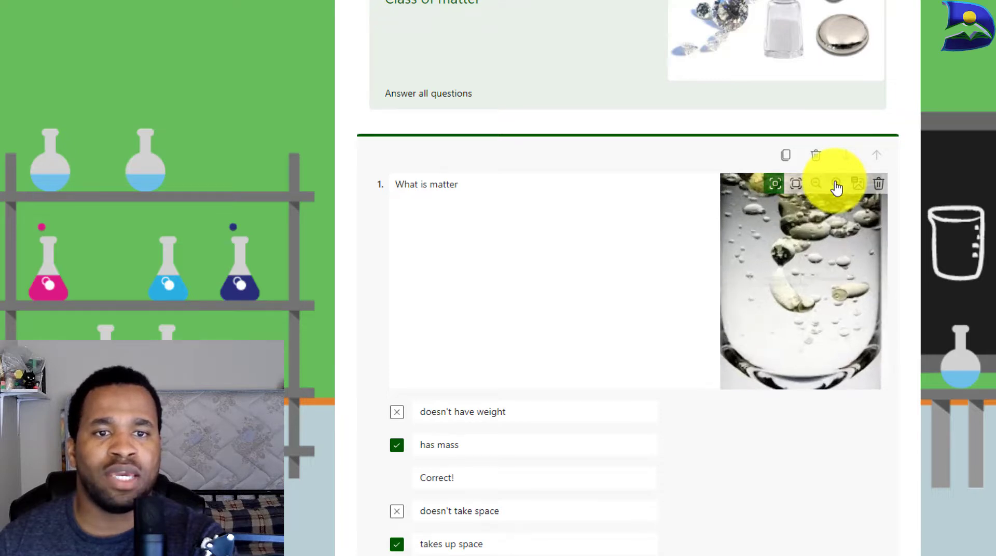
left_click(837, 186)
left_click(814, 185)
left_click(814, 186)
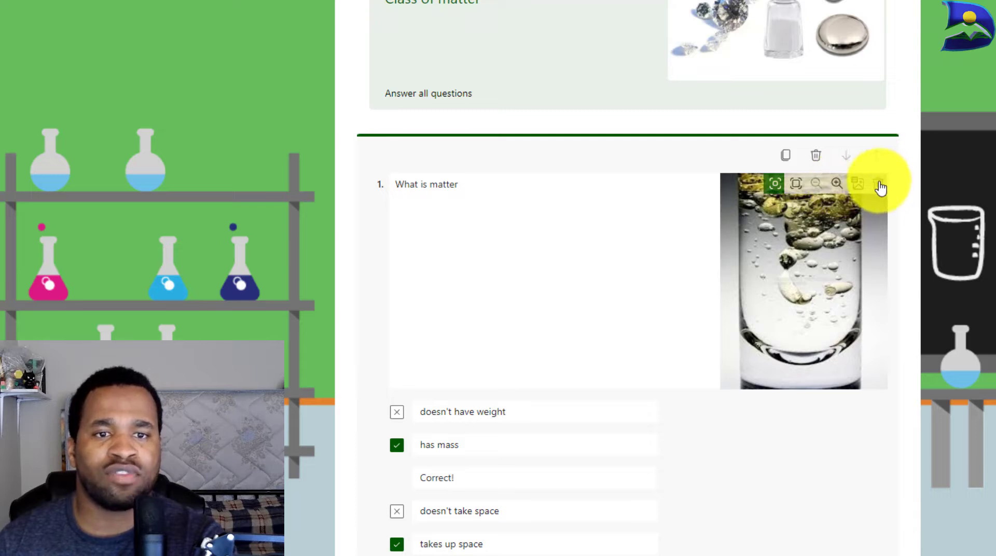
left_click(857, 185)
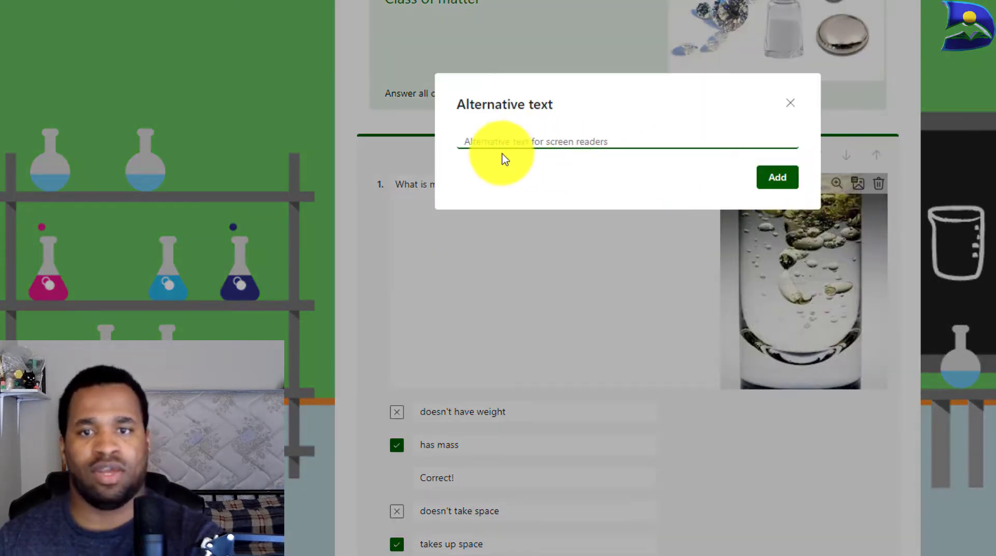
left_click(791, 108)
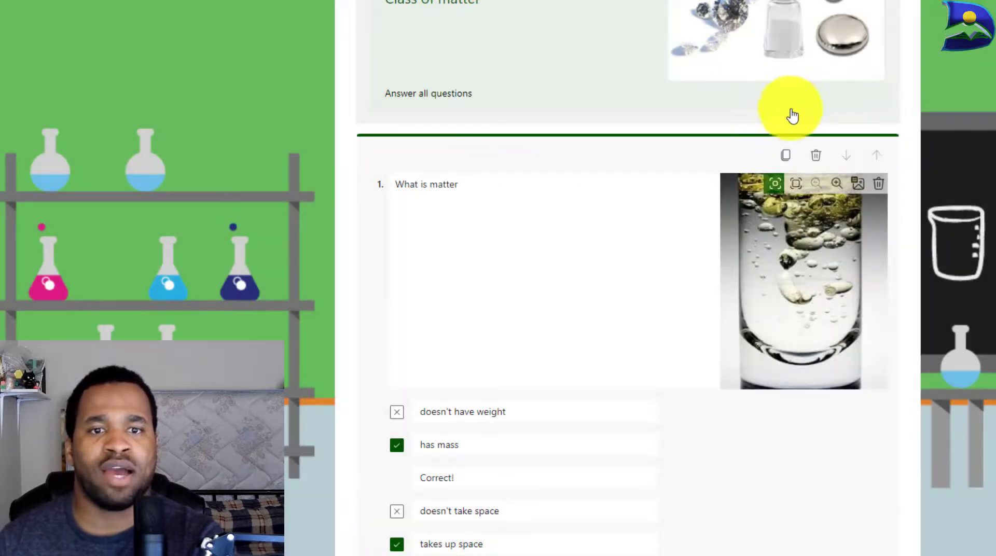
Add a rating question reading "Does you understand Matter" and set its rating symbol to Number.
scroll(745, 120, "up", 2)
scroll(782, 81, "up", 2)
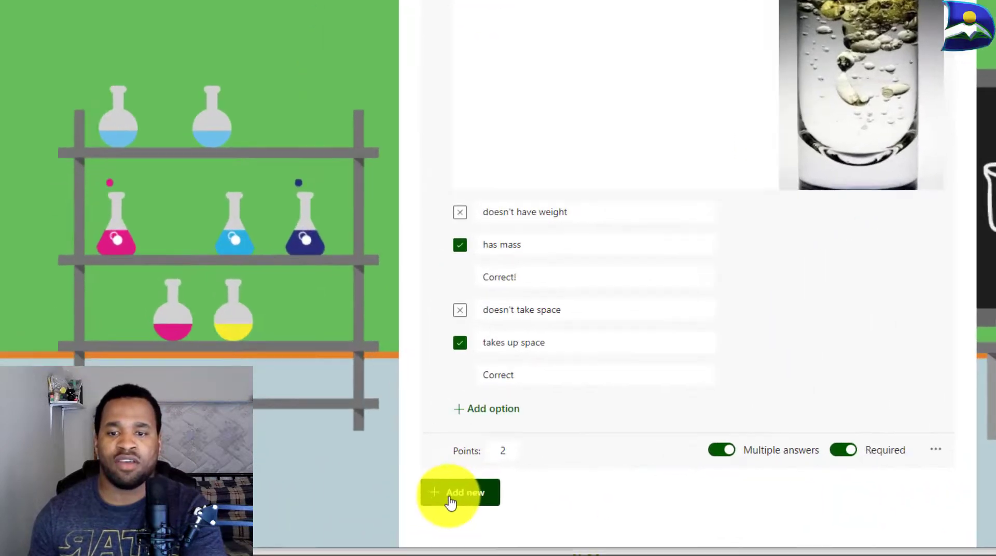
left_click(450, 502)
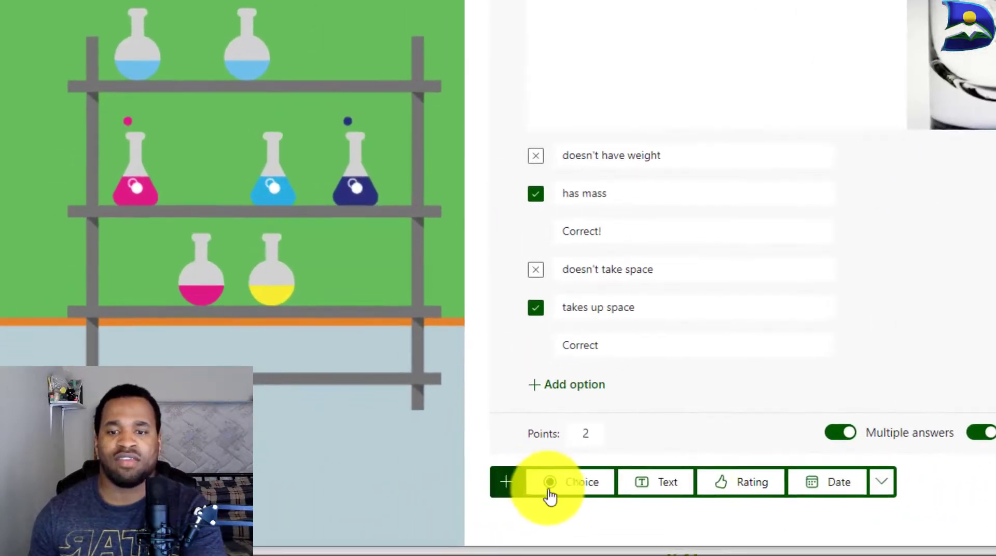
scroll(660, 433, "down", 2)
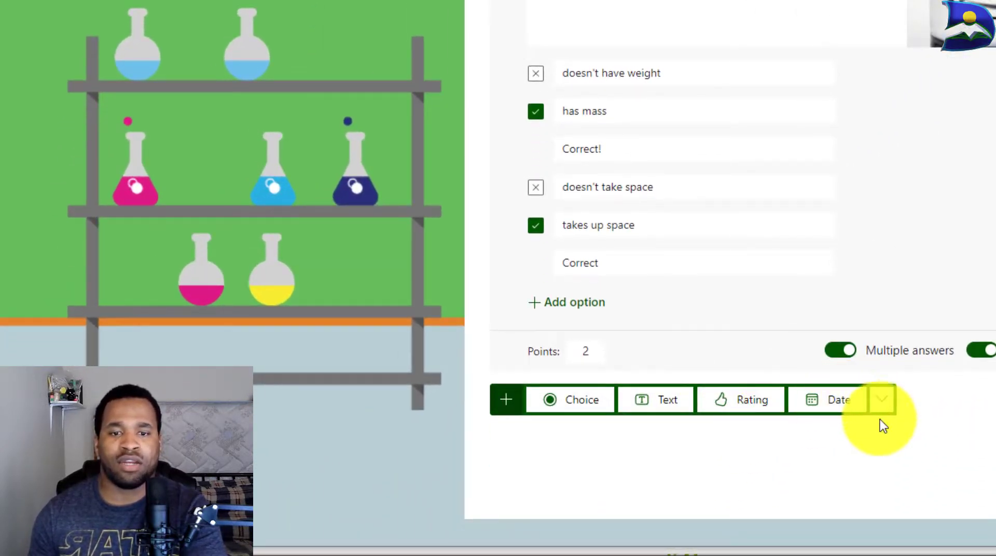
left_click(748, 410)
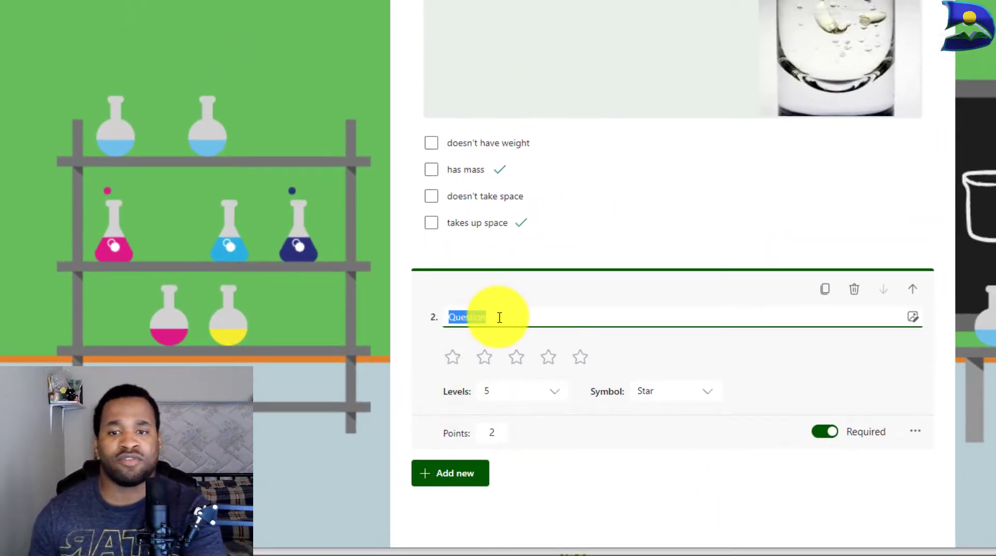
type("Does you understand Matter")
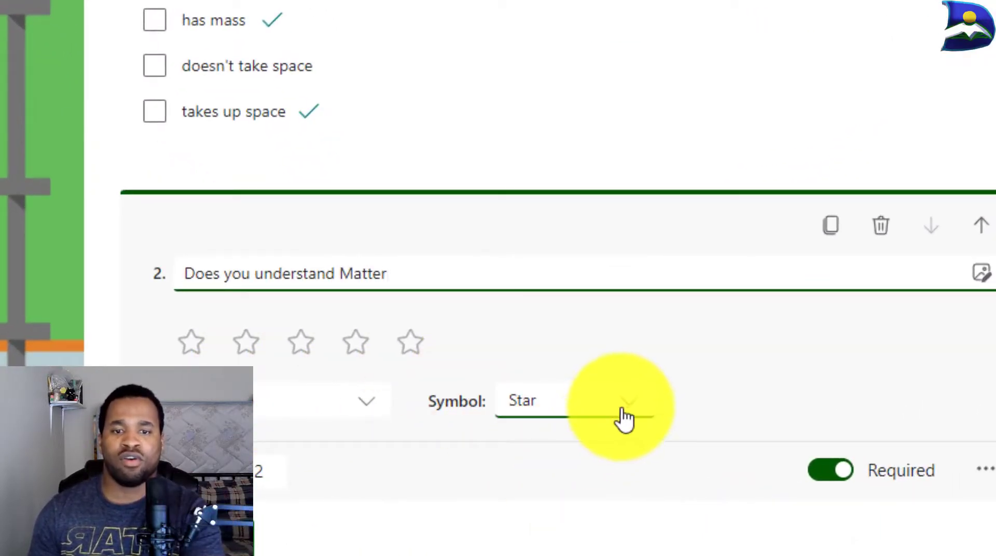
left_click(622, 411)
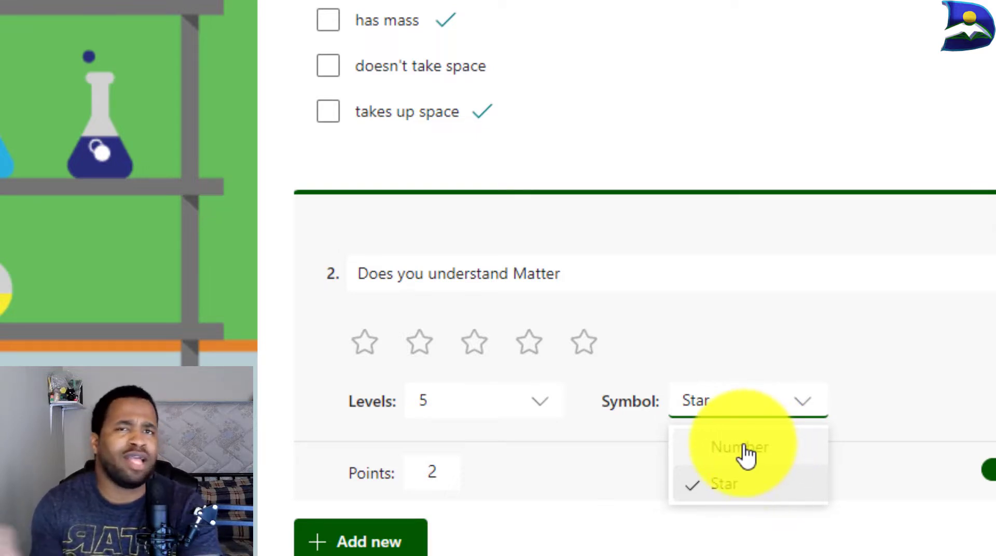
left_click(750, 452)
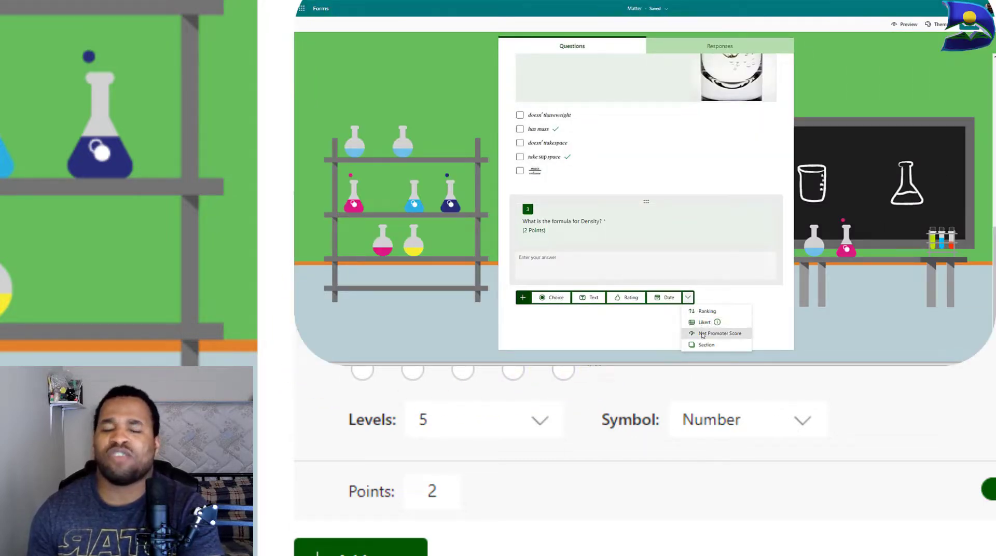
Add a Net Promoter Score question below the density formula question.
left_click(711, 333)
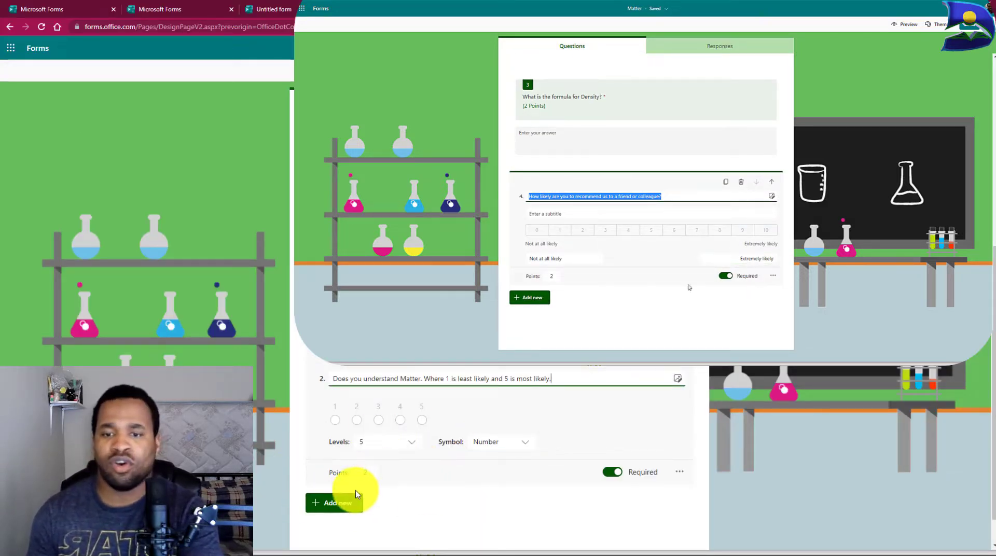
left_click(718, 308)
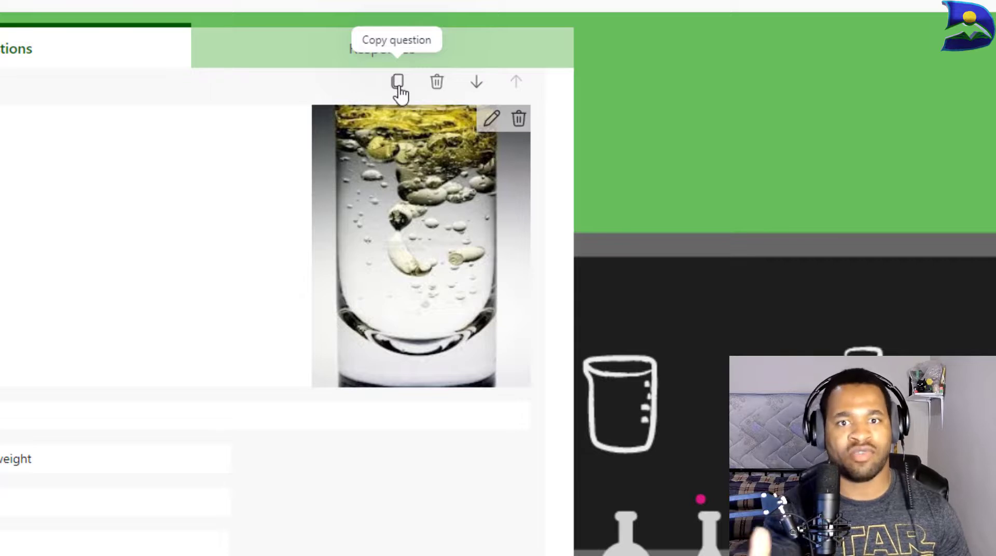
Duplicate the "What is matter" question, compare the copy with the original, and delete the copy.
left_click(398, 83)
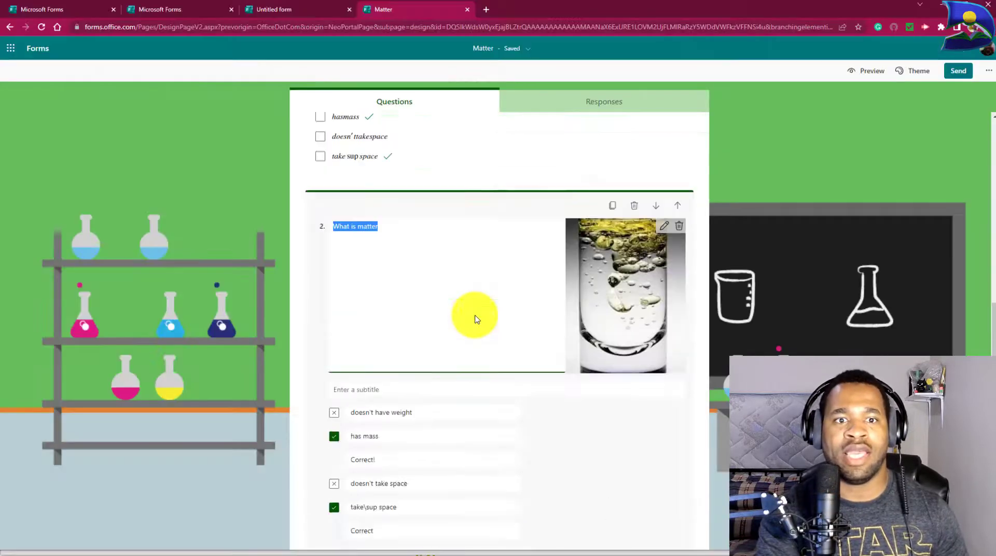
scroll(477, 318, "up", 4)
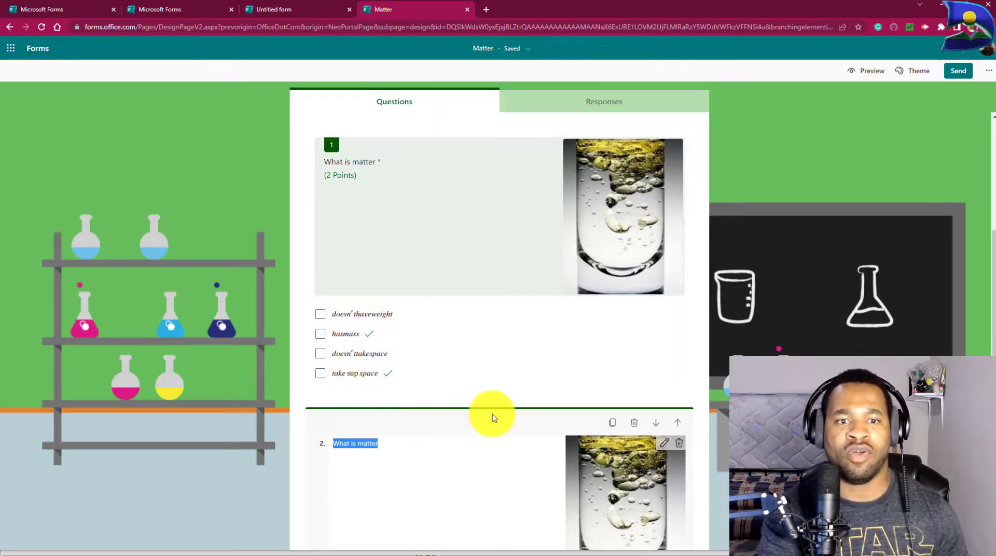
scroll(493, 415, "up", 1)
scroll(493, 404, "up", 2)
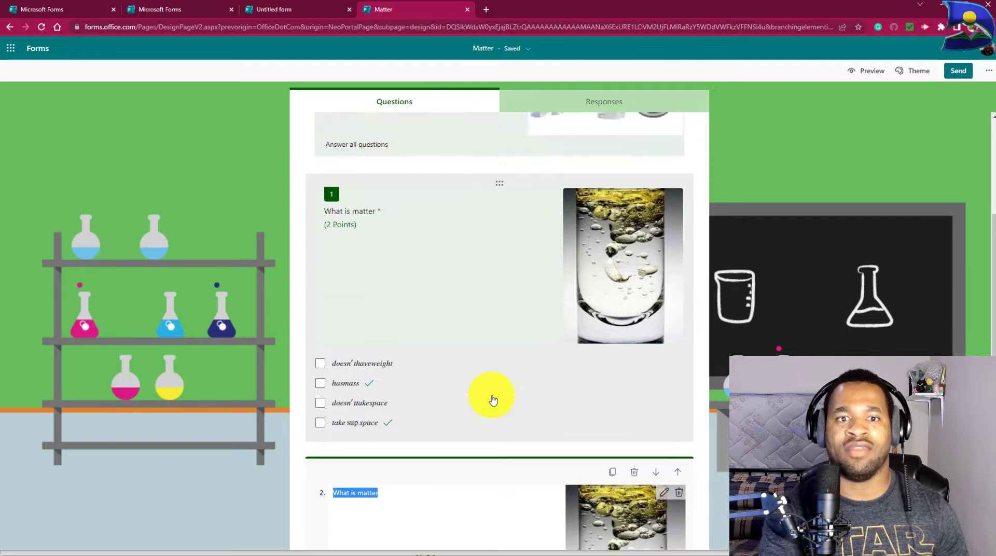
scroll(498, 351, "down", 7)
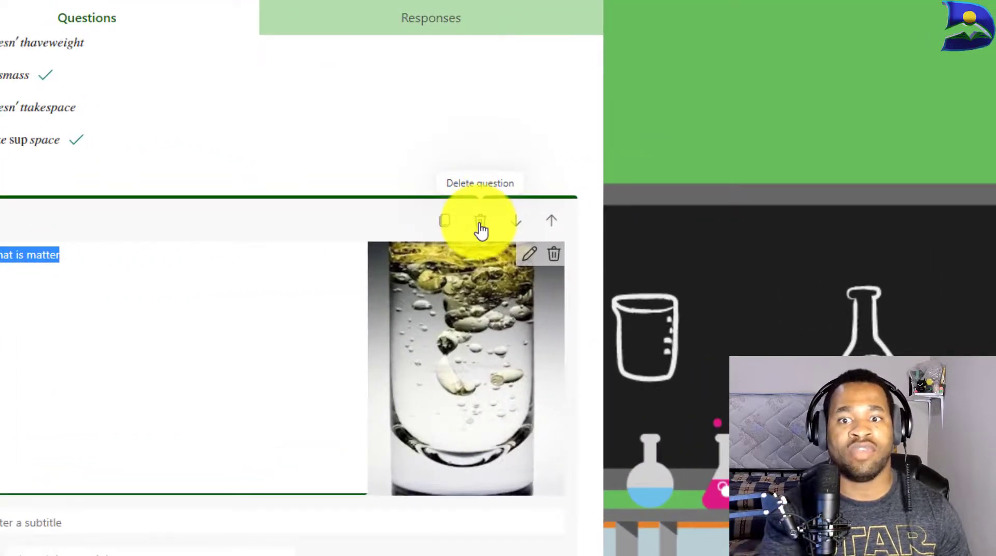
left_click(480, 225)
Move the "What is matter" question down one place in the quiz.
scroll(469, 247, "up", 3)
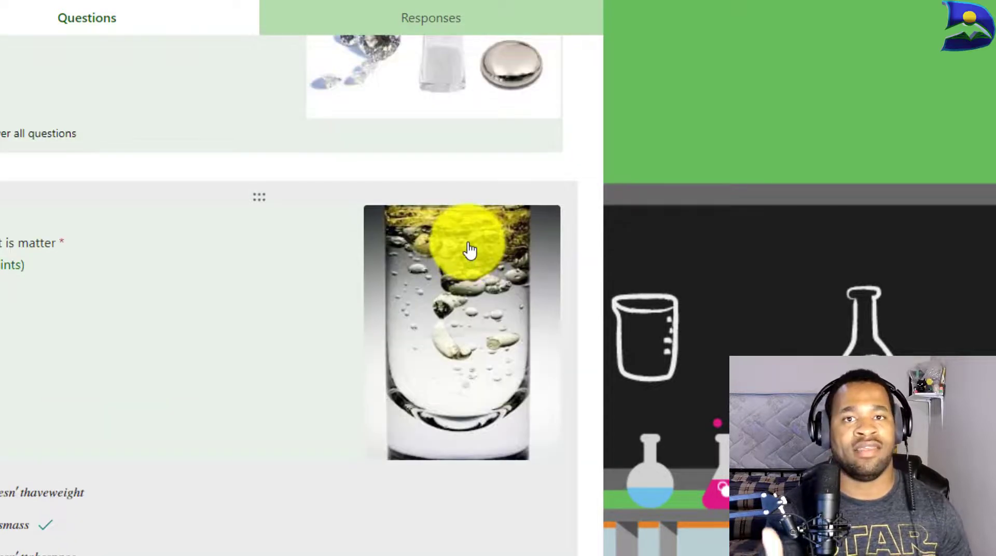
left_click(327, 200)
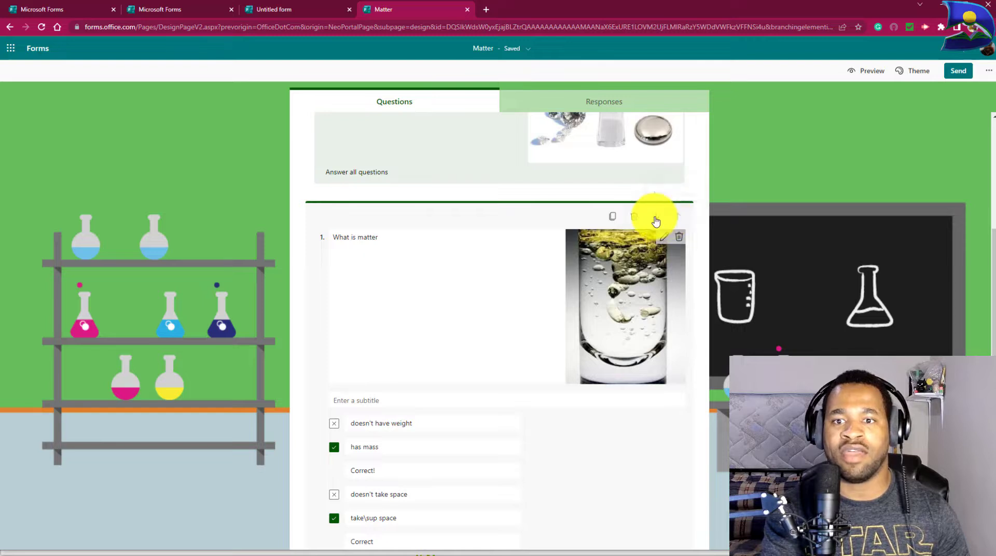
left_click(657, 217)
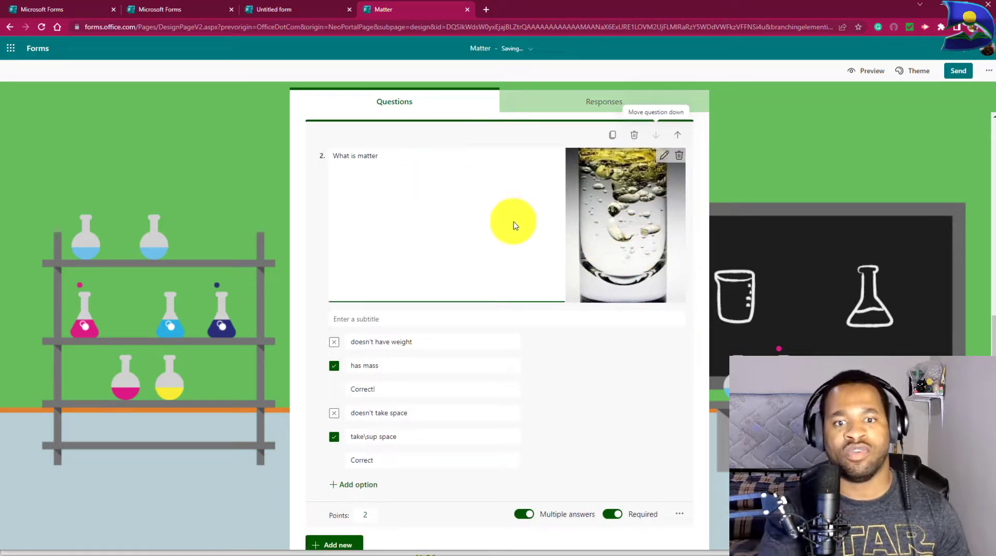
Turn on Shuffle options for the "What is matter" question and check that question's additional settings.
scroll(601, 344, "down", 2)
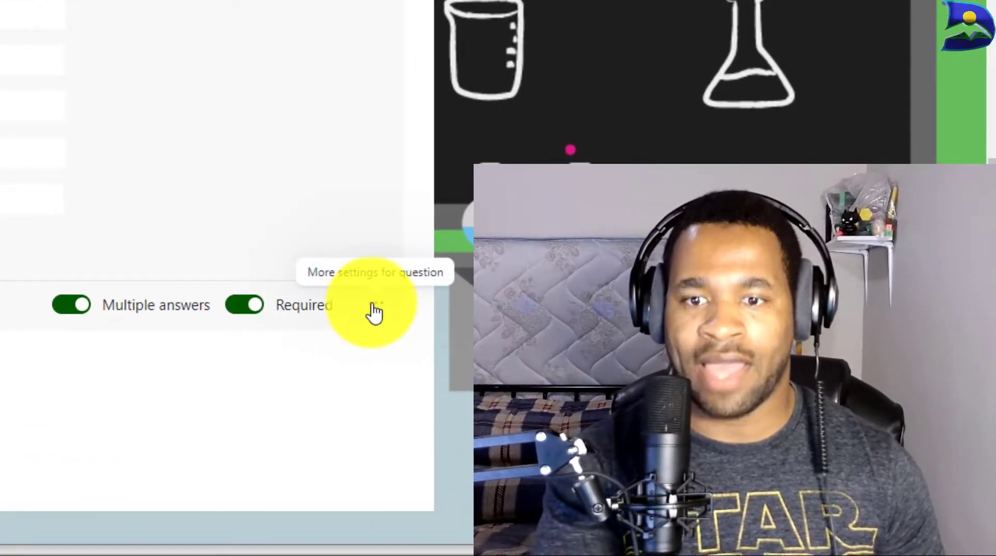
left_click(375, 310)
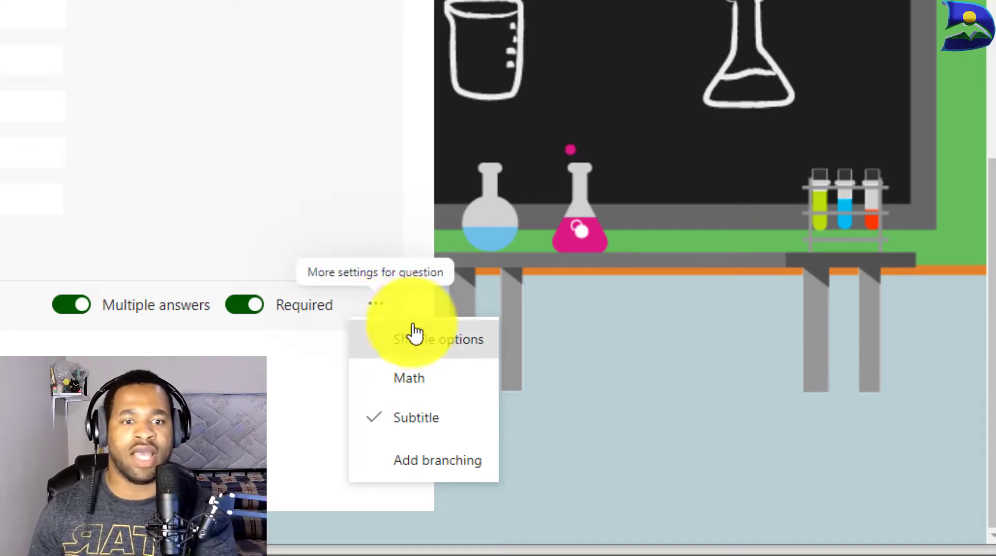
left_click(367, 340)
left_click(377, 309)
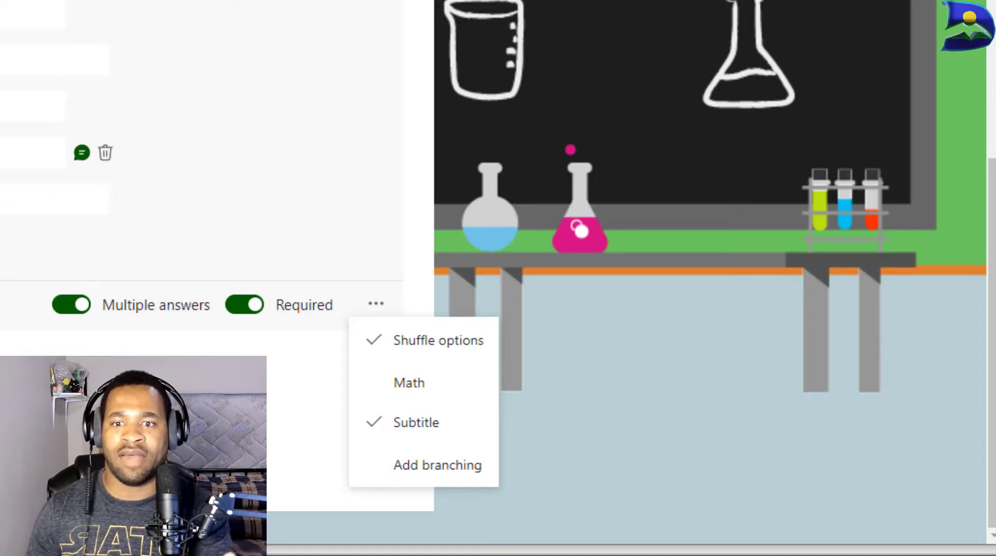
key("Escape")
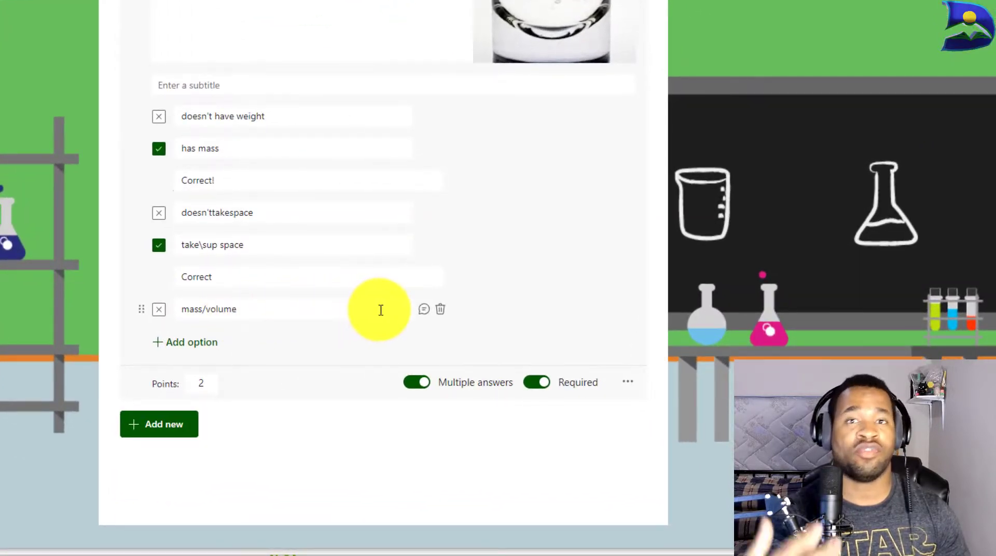
Use Math on the "What is matter" options to re-enter mass/volume as a stacked fraction and put a space in "has mass".
left_click(629, 387)
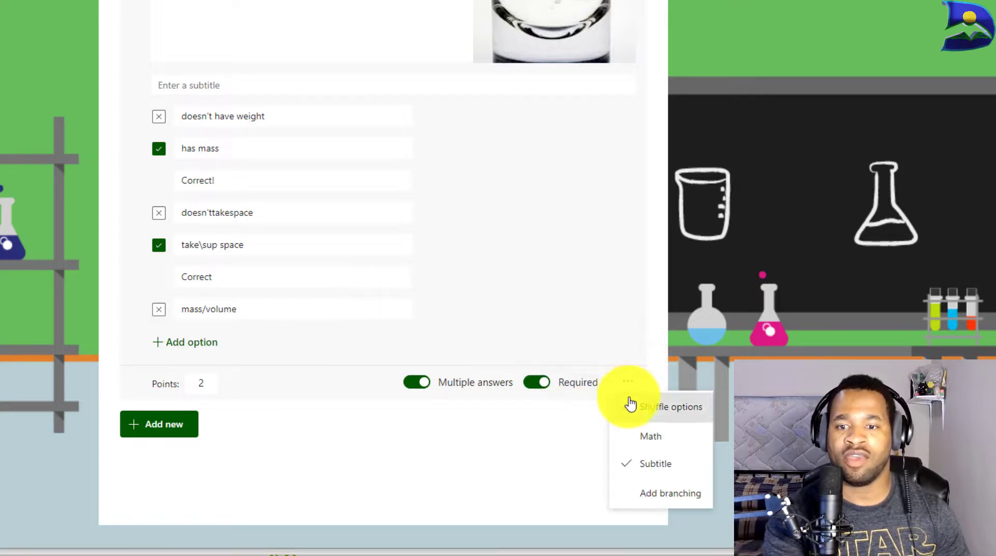
left_click(630, 438)
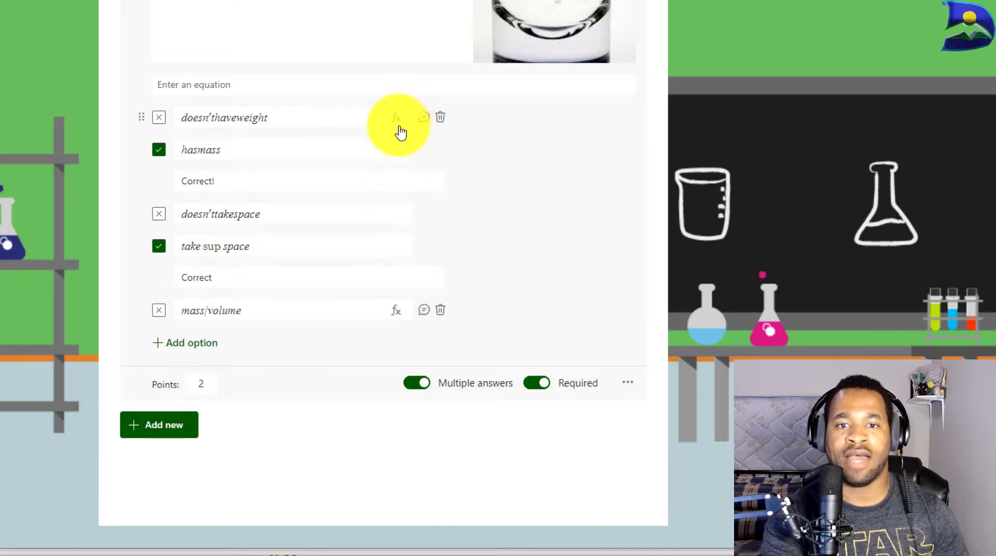
left_click(397, 310)
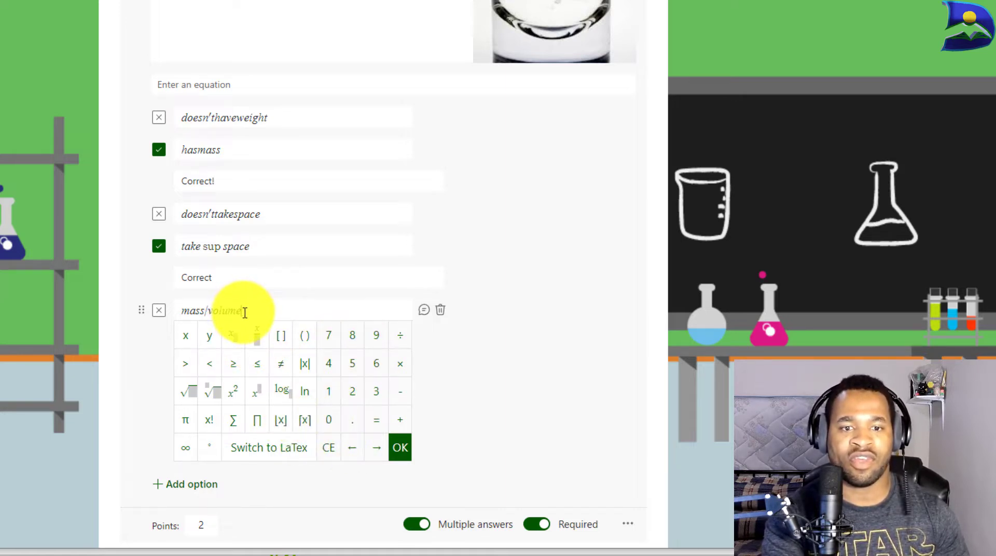
left_click_drag(245, 313, 169, 311)
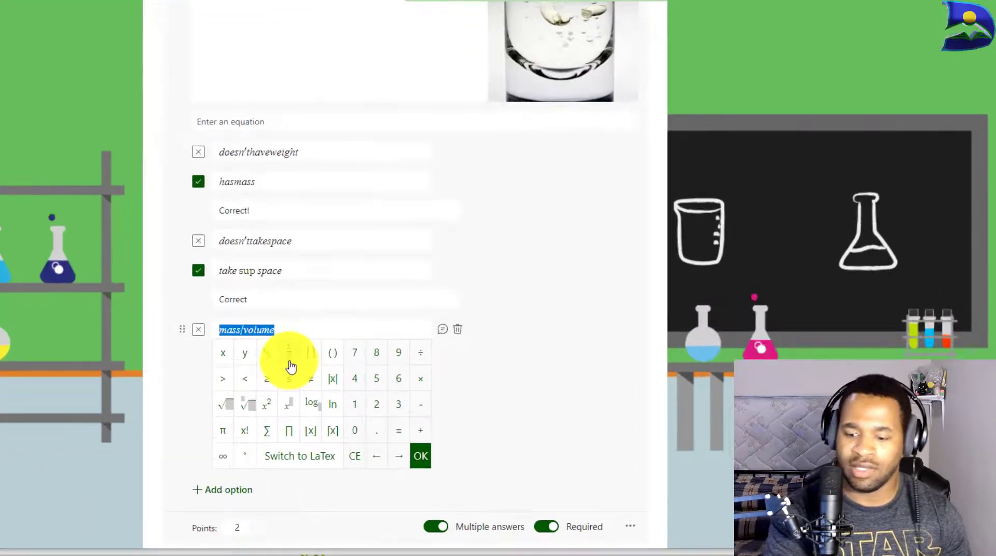
key("BackSpace")
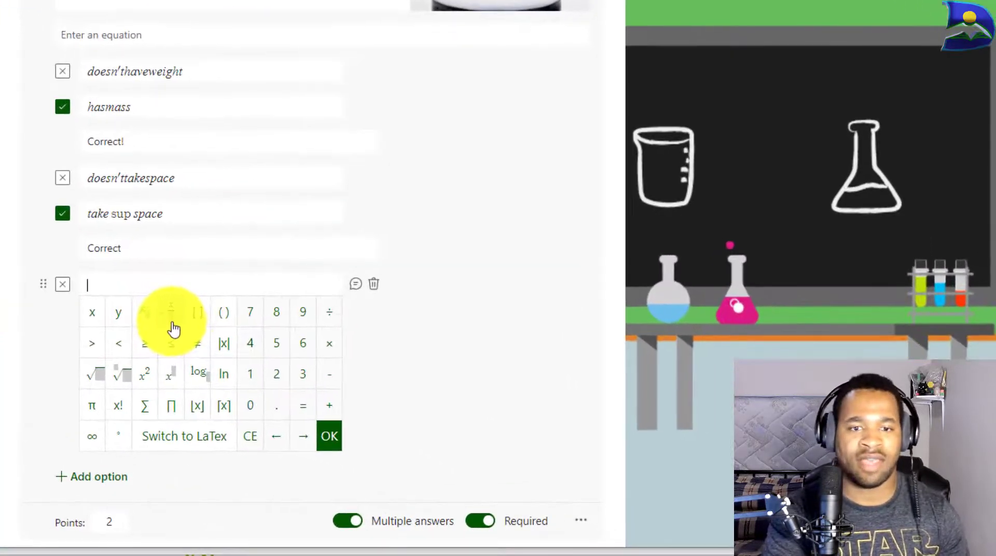
left_click(408, 397)
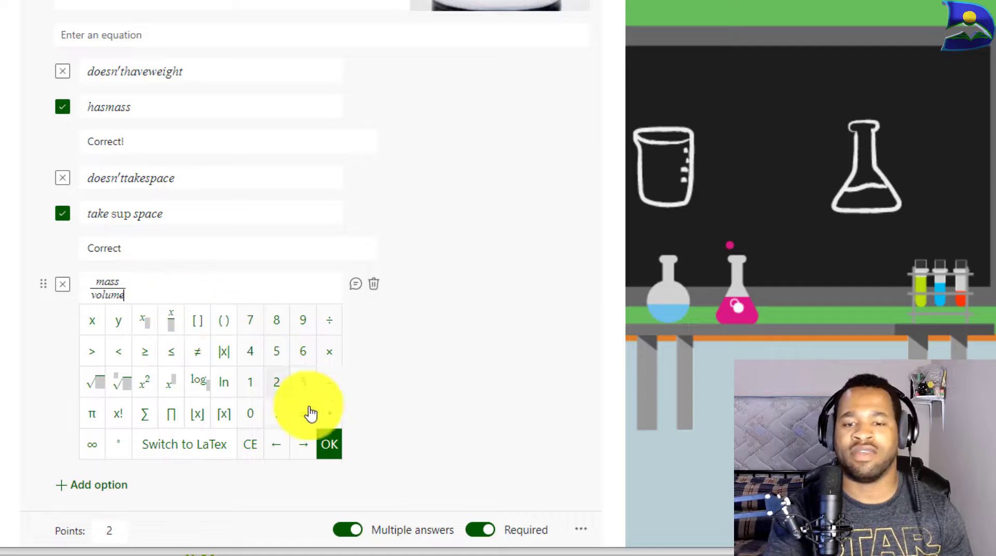
left_click(331, 444)
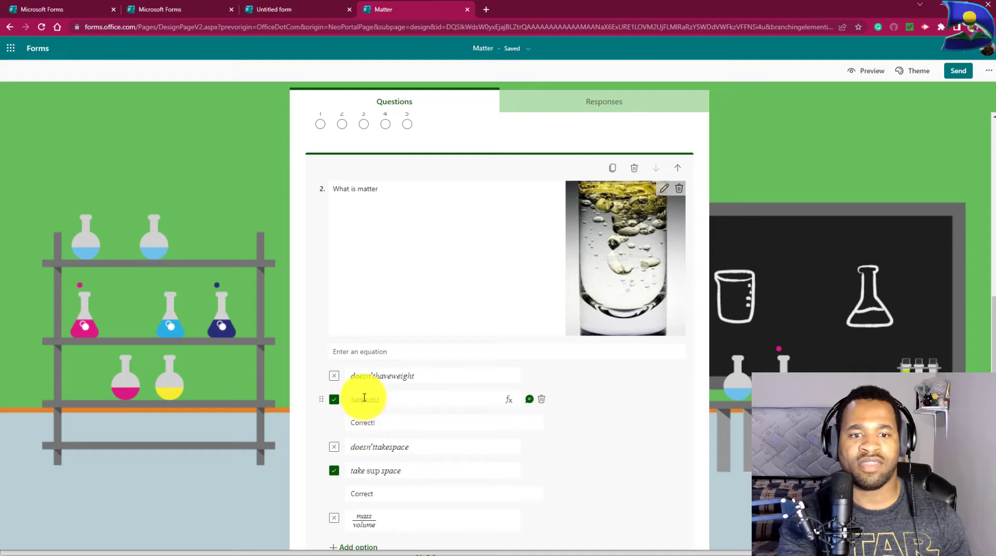
left_click(365, 399)
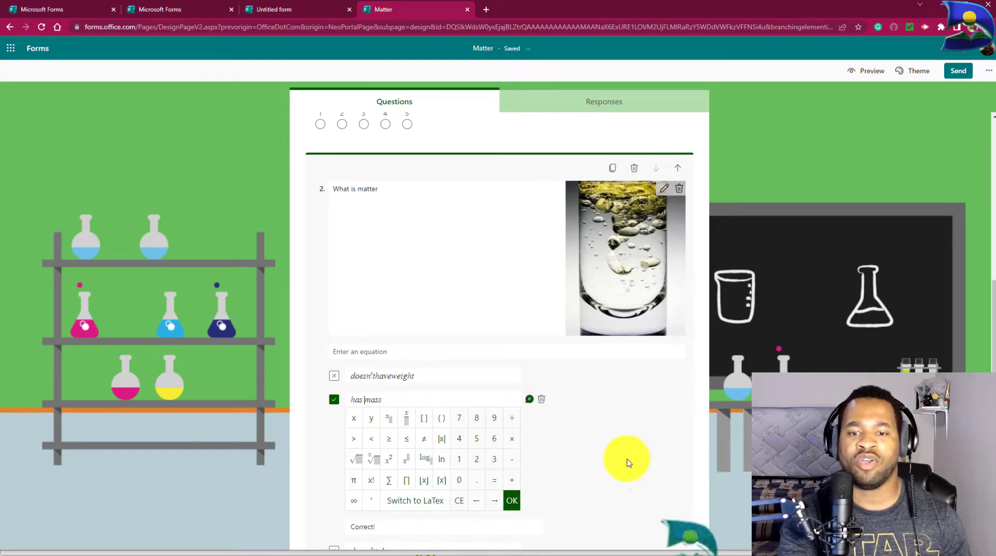
Add a text question reading "What is the formula for Density?" and allow a long answer for it.
scroll(705, 452, "down", 4)
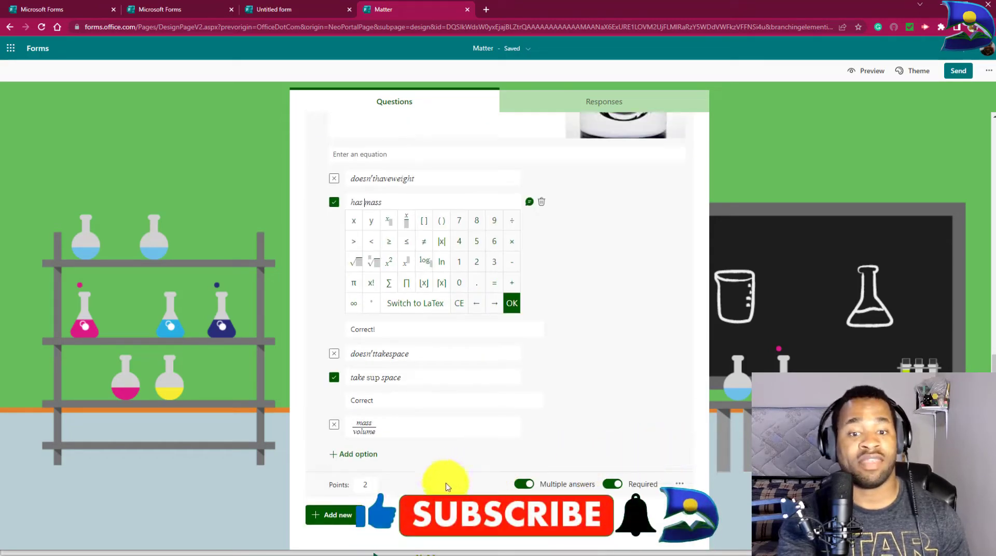
left_click(329, 517)
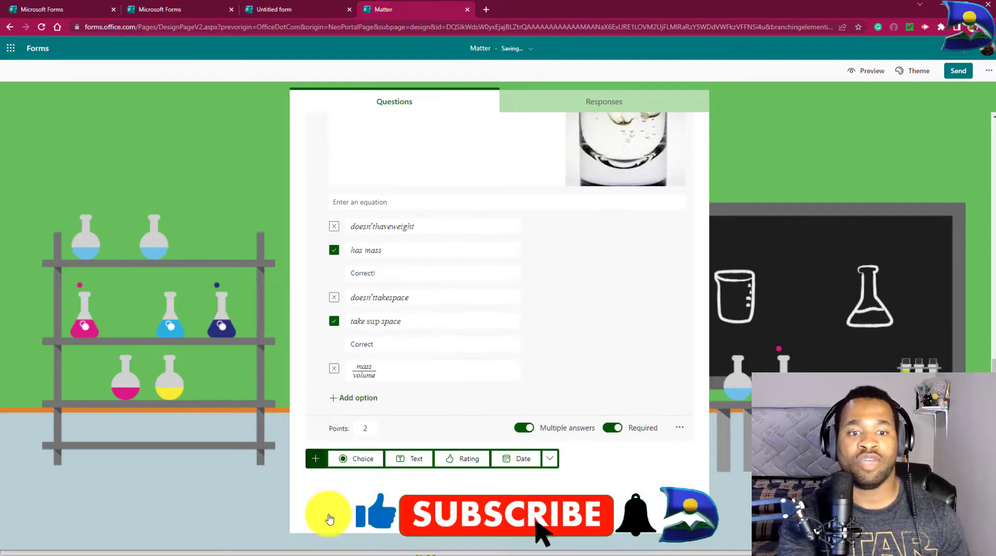
left_click(411, 460)
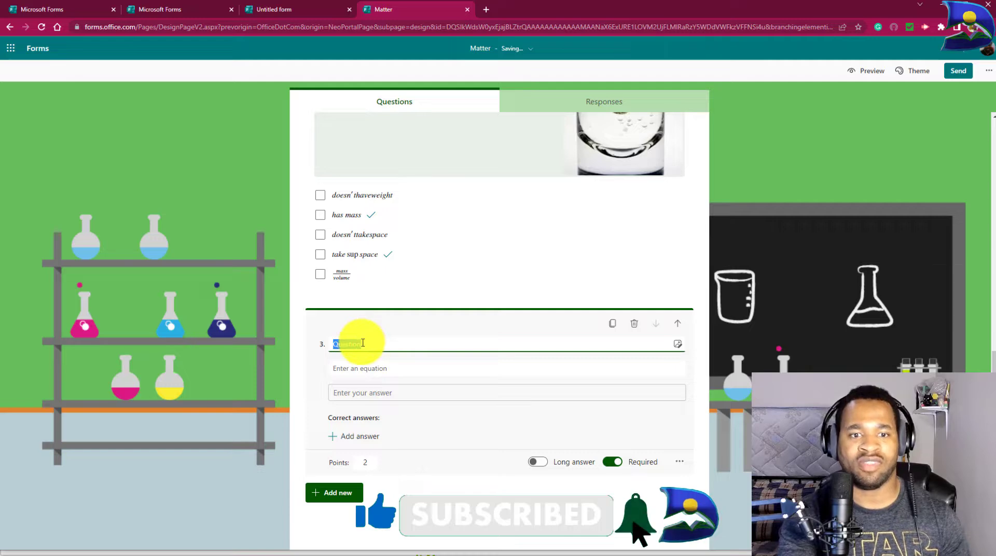
type("What is the formula for Density?")
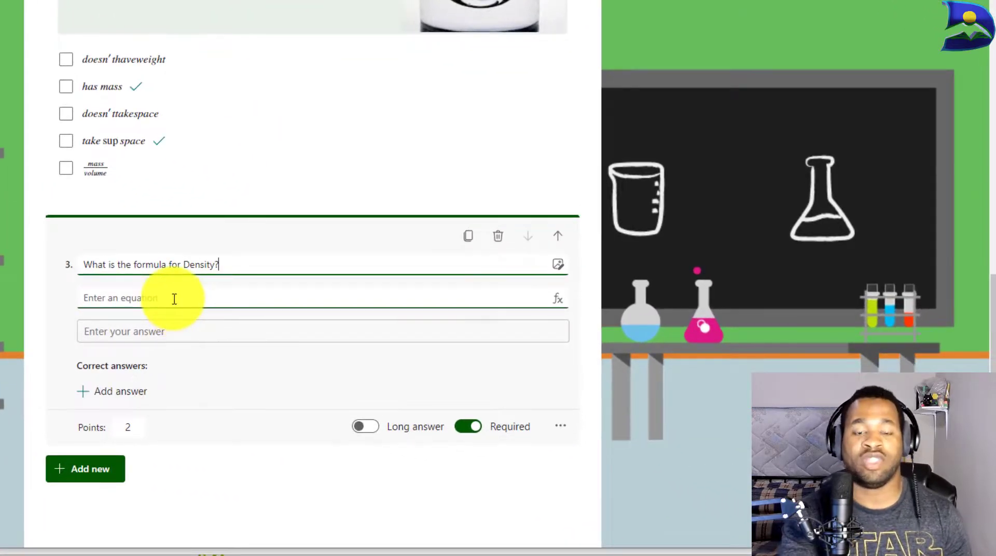
left_click(558, 305)
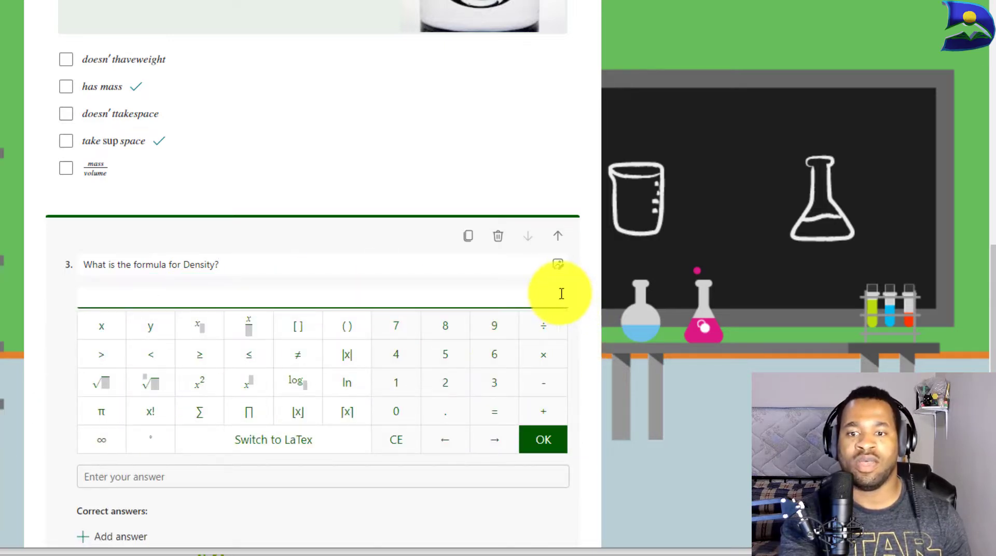
left_click(317, 261)
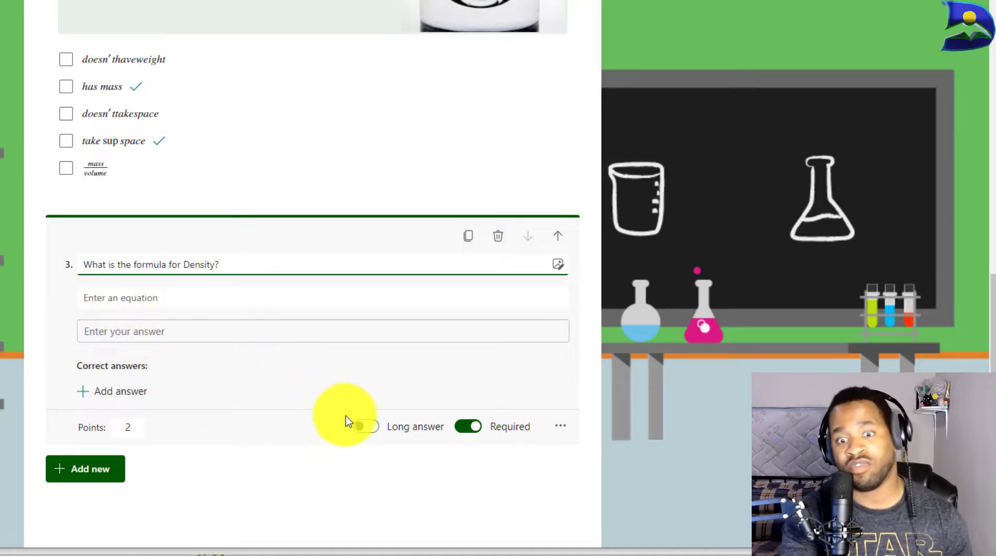
left_click(360, 428)
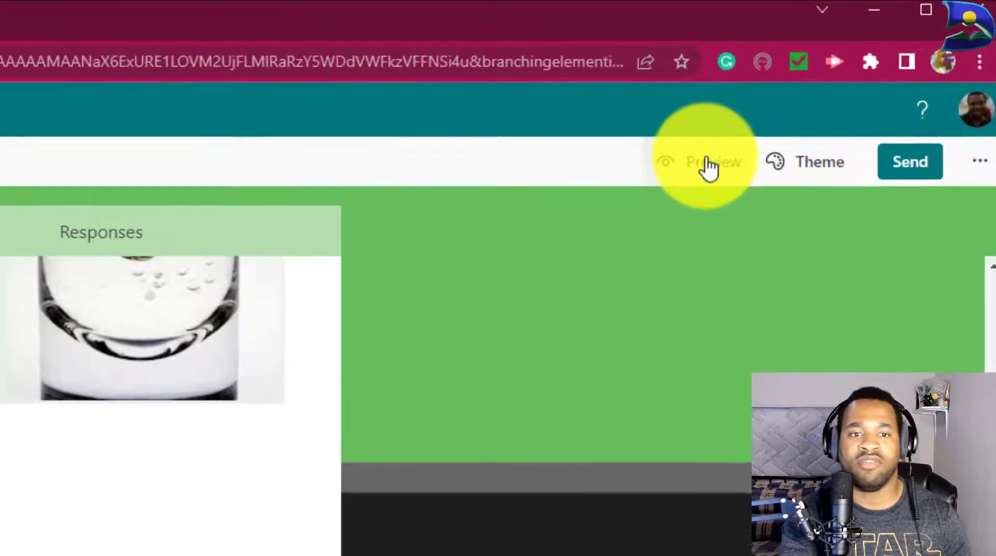
Preview the quiz and try answering the density formula question with "mass/density".
left_click(819, 101)
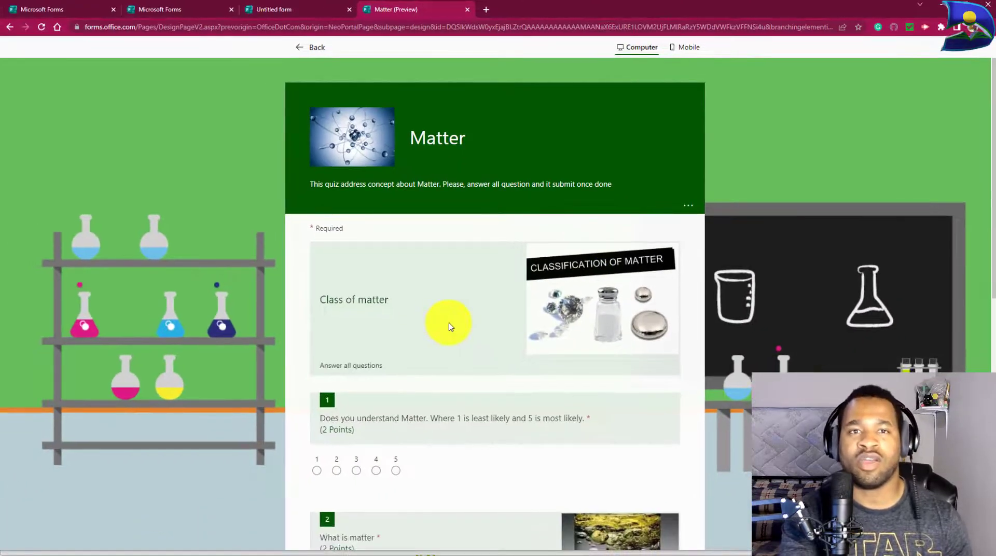
scroll(449, 323, "down", 10)
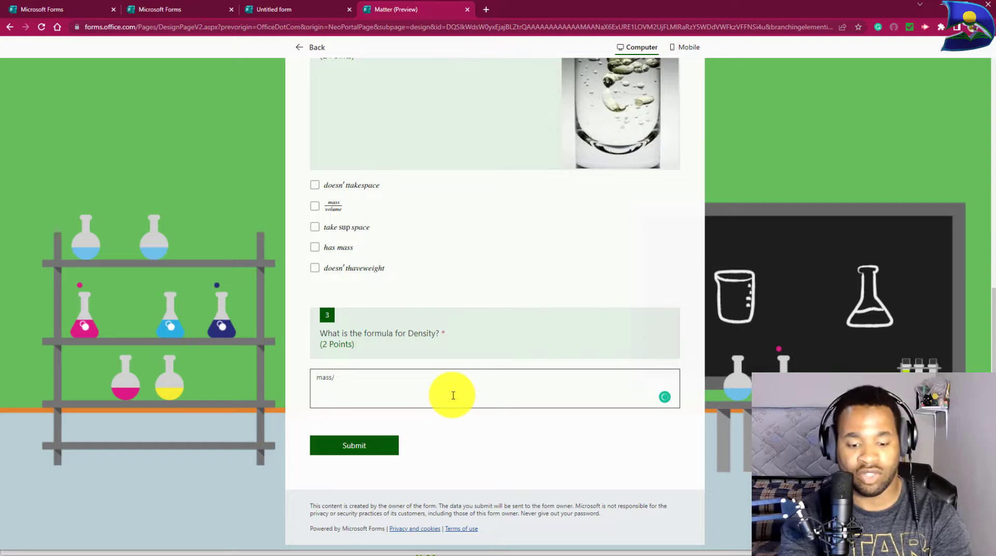
type("volume")
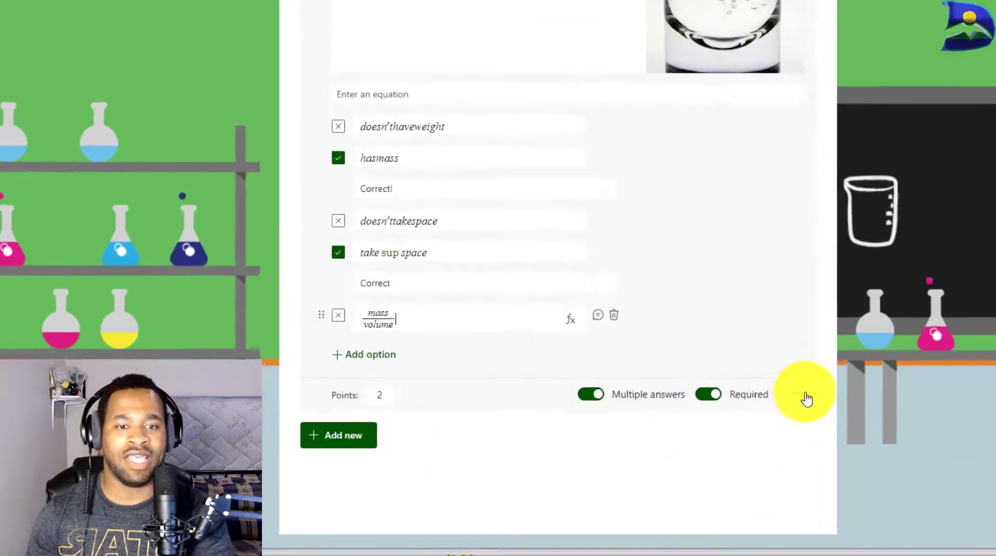
Open branching from the "What is matter" question and examine the destination choices for question 1.
left_click(680, 435)
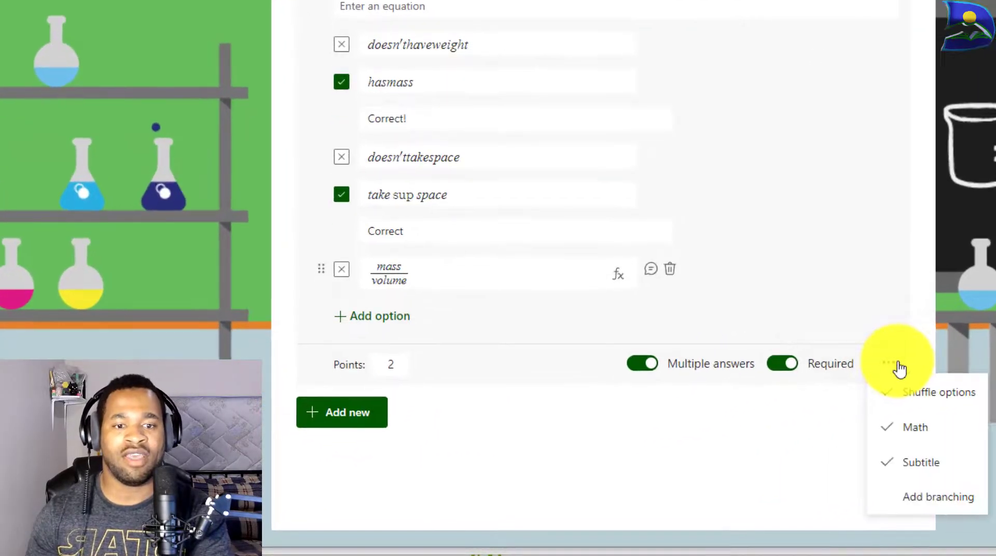
left_click(917, 506)
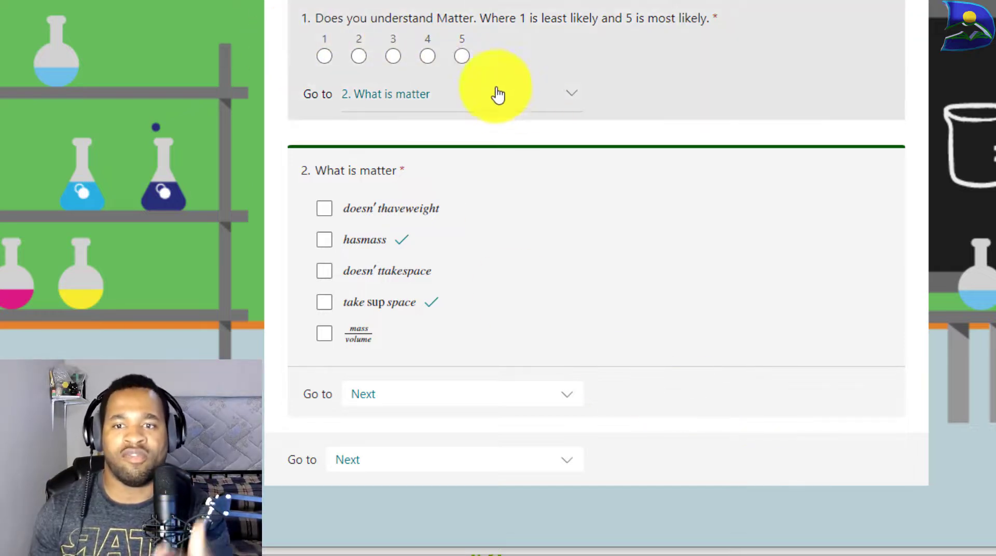
left_click(570, 105)
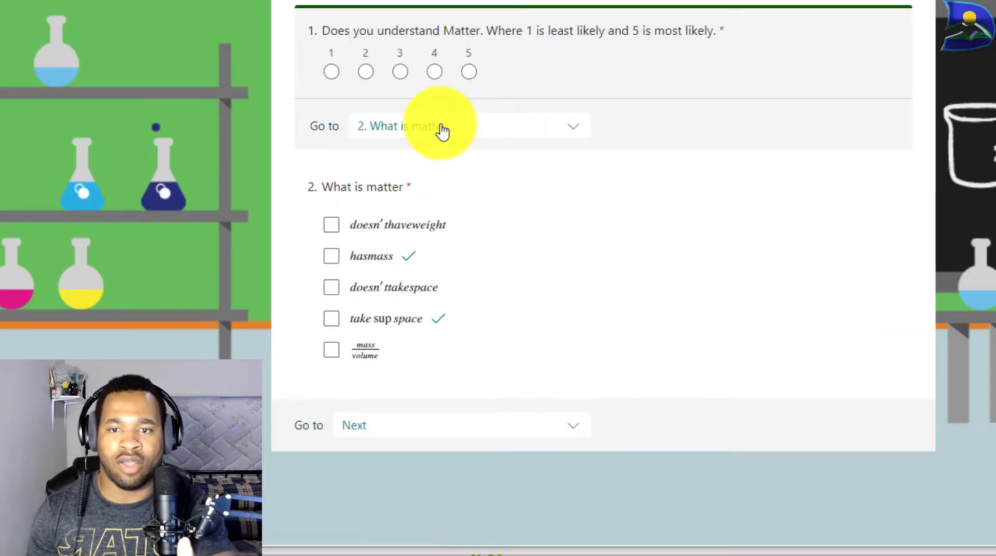
left_click(570, 132)
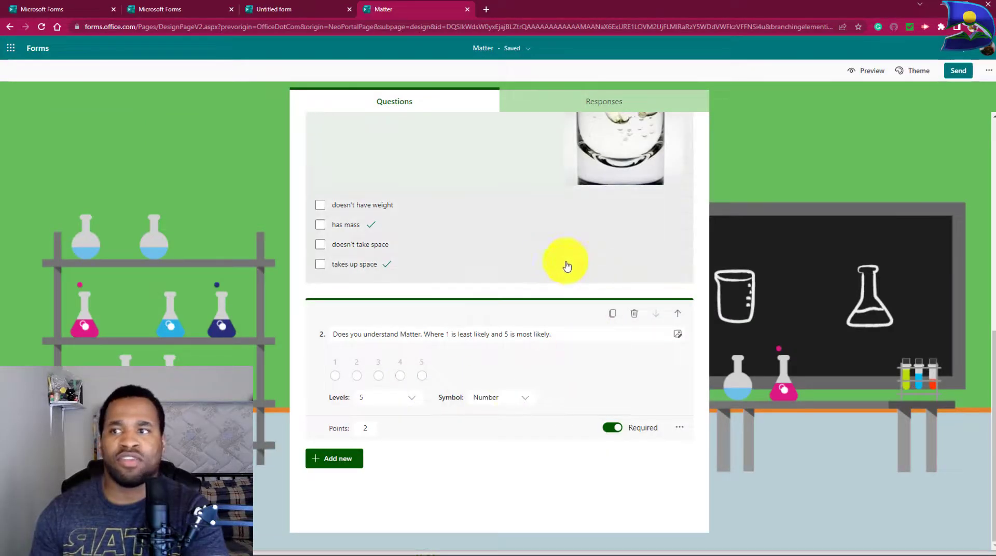
Open the quiz's responses.
scroll(537, 241, "up", 6)
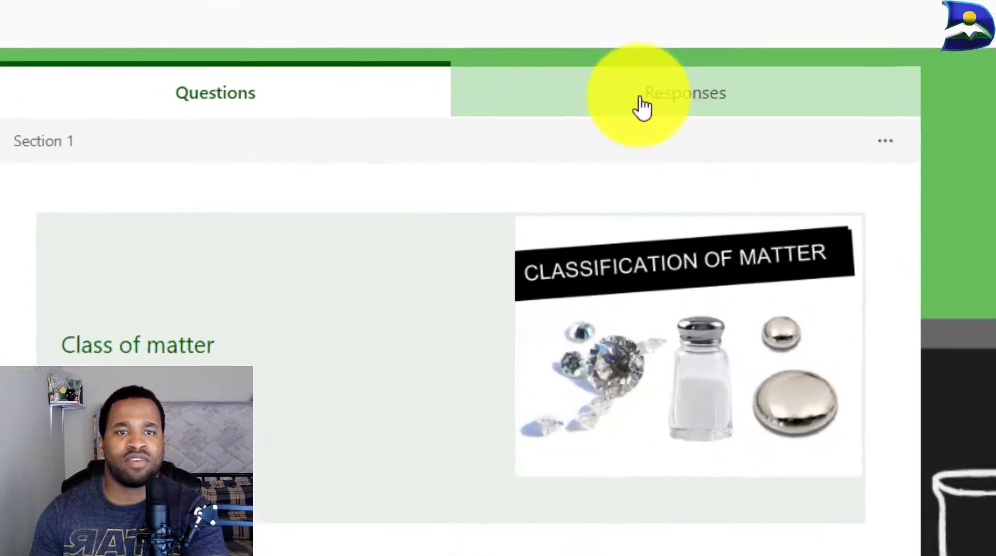
left_click(585, 107)
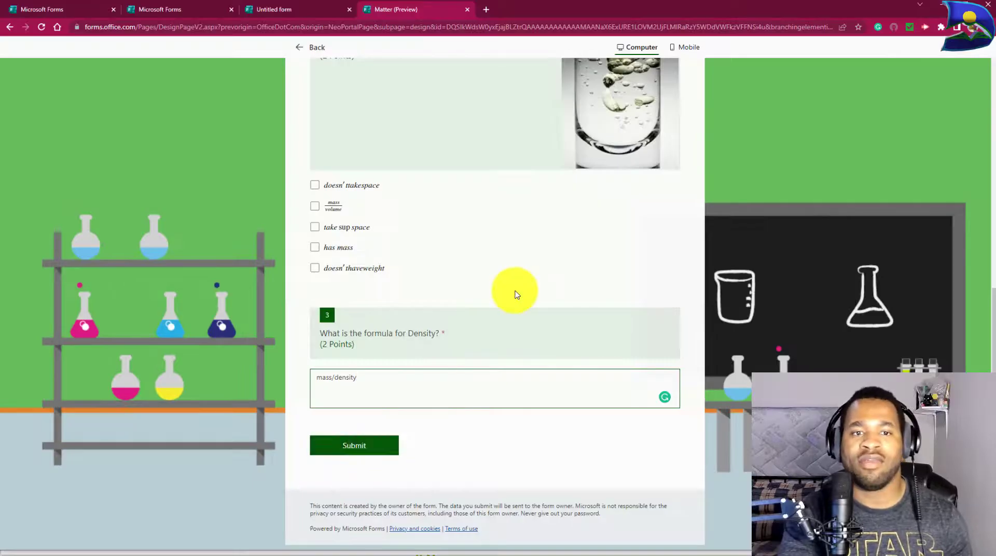
Preview the quiz in the mobile layout and look through its sections and questions.
scroll(516, 293, "up", 3)
scroll(515, 292, "up", 6)
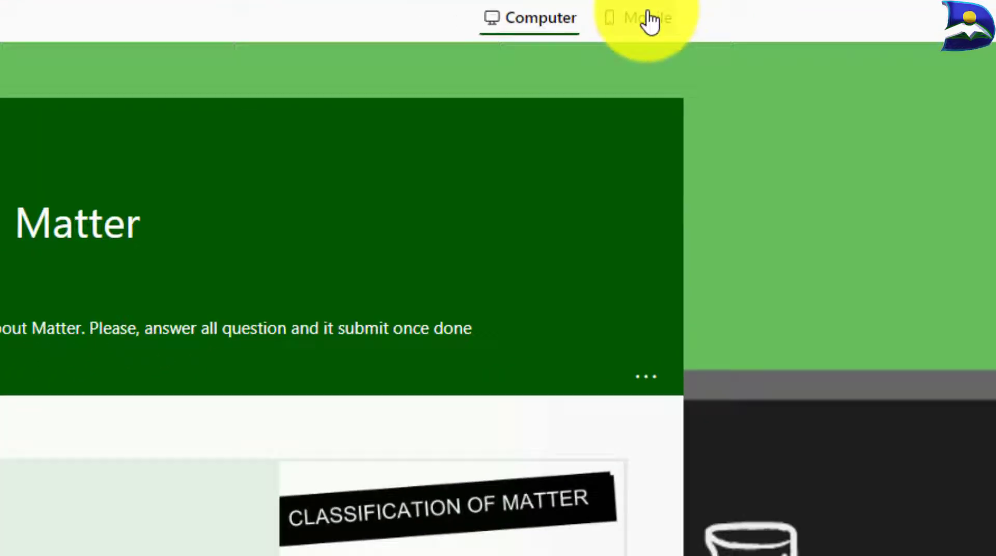
left_click(664, 44)
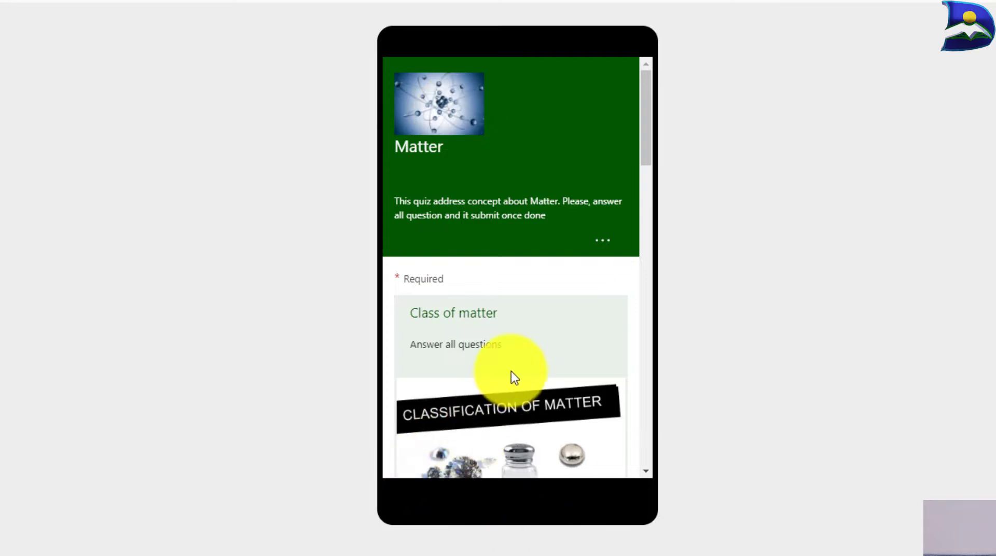
scroll(512, 369, "down", 4)
scroll(513, 369, "down", 15)
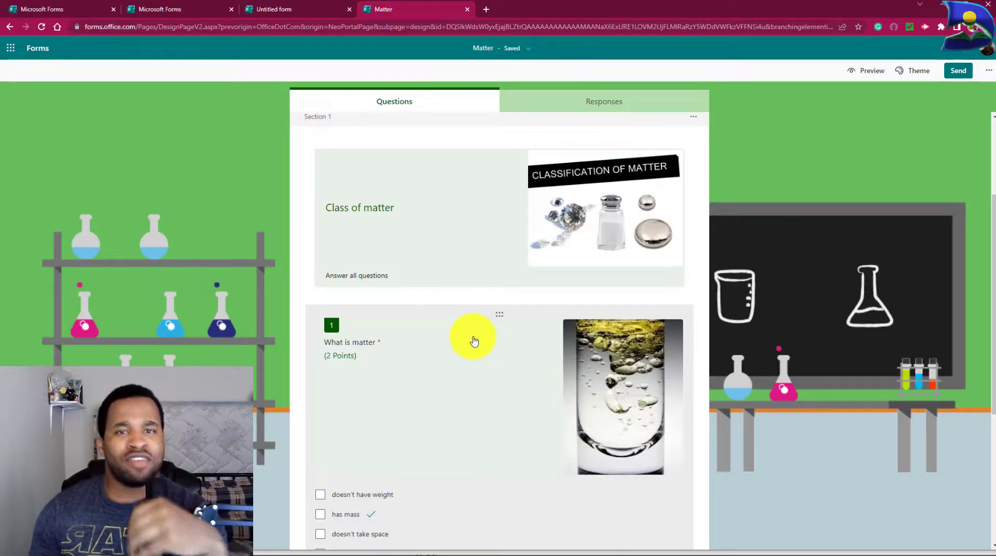
scroll(474, 339, "down", 5)
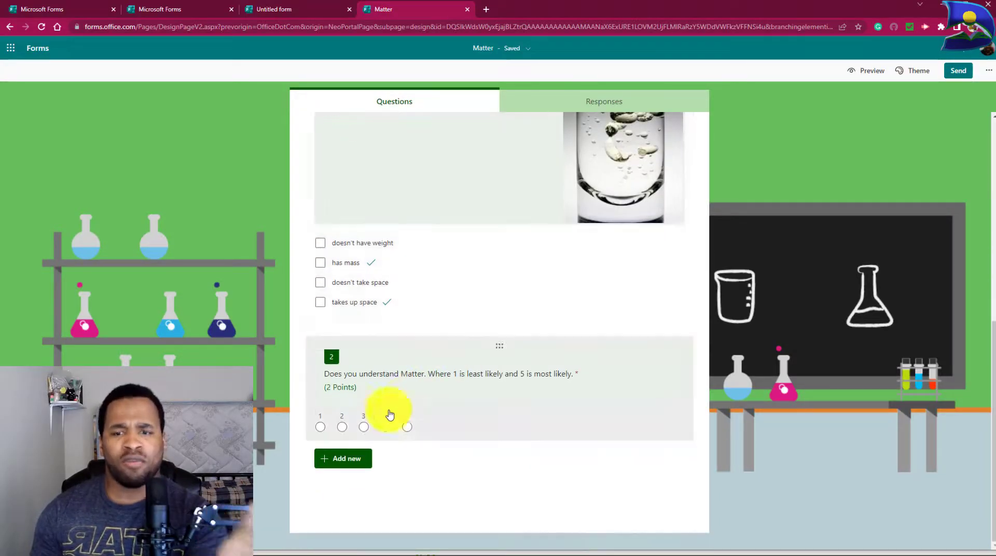